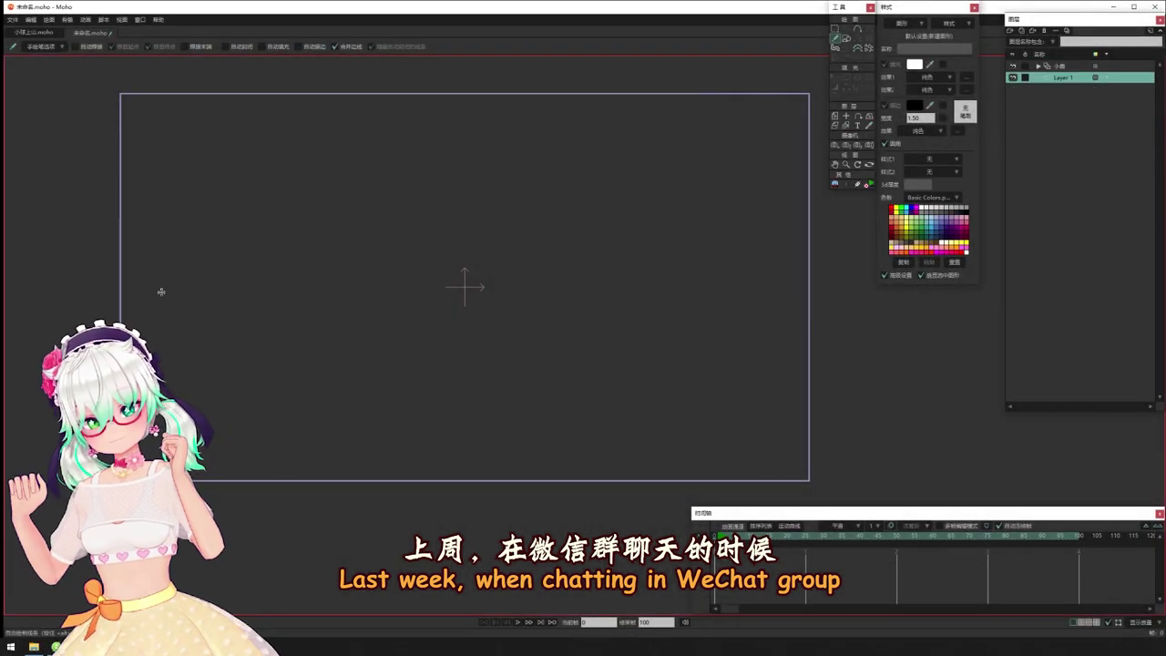
Draw a wavy test curve and a deer sketch in the 小鹿 group, then undo both
left_click_drag(378, 364, 770, 398)
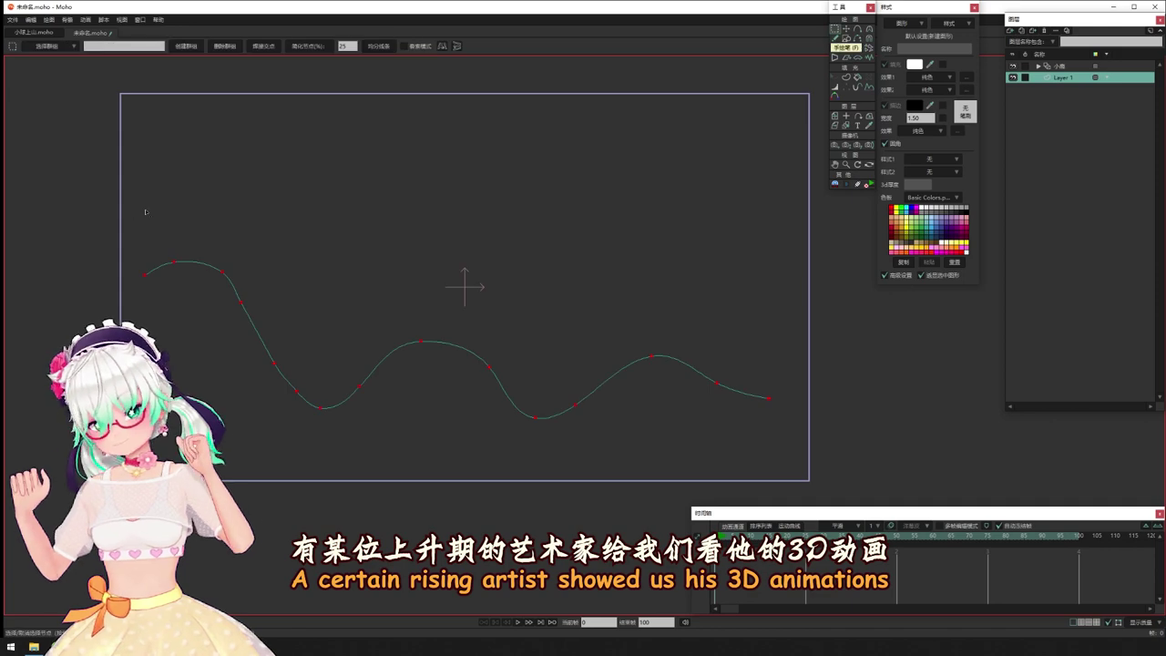
key("ctrl+z")
key("f")
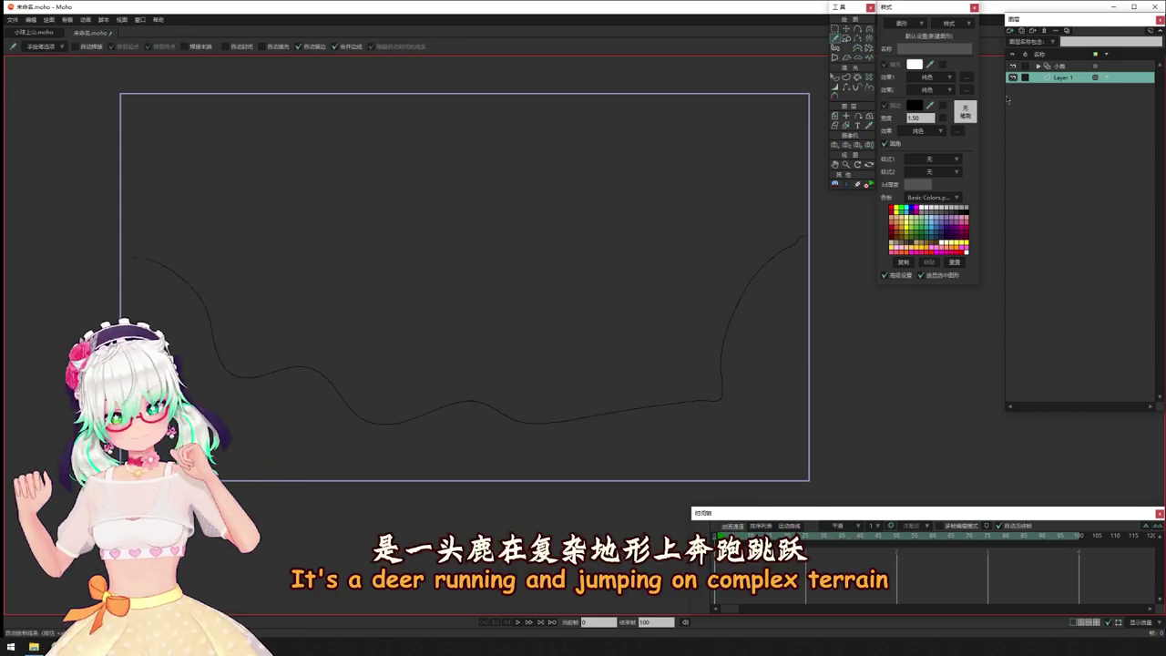
left_click(1060, 66)
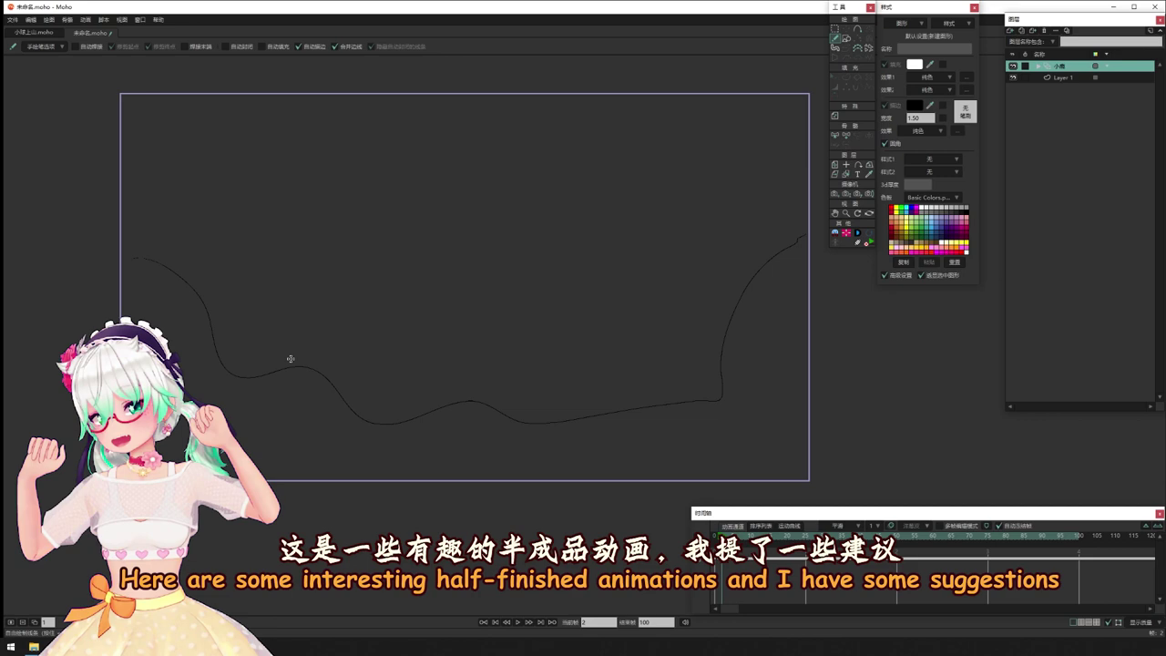
left_click_drag(297, 361, 354, 348)
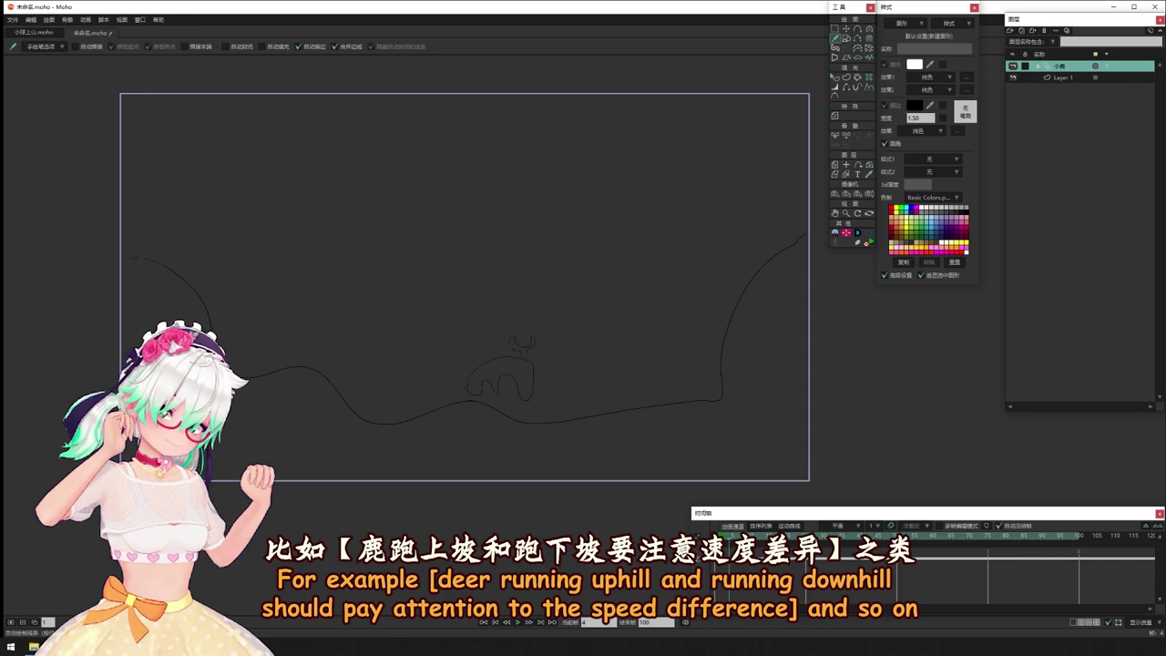
key("ctrl+z")
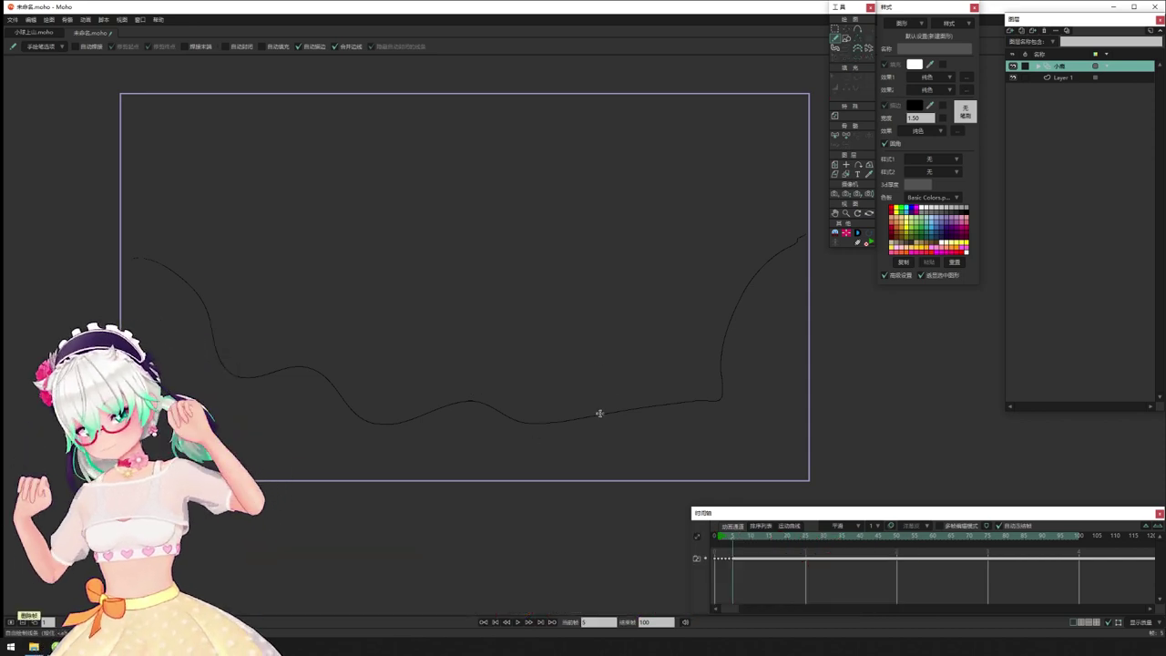
key("ctrl+shift+z")
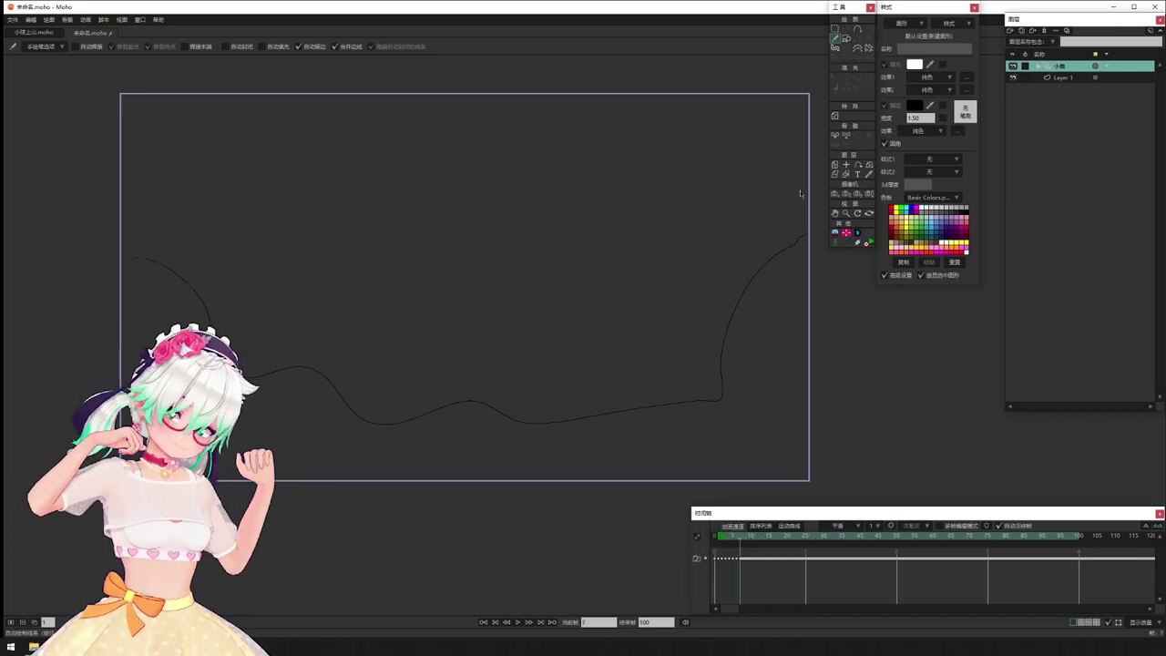
key("ctrl+z")
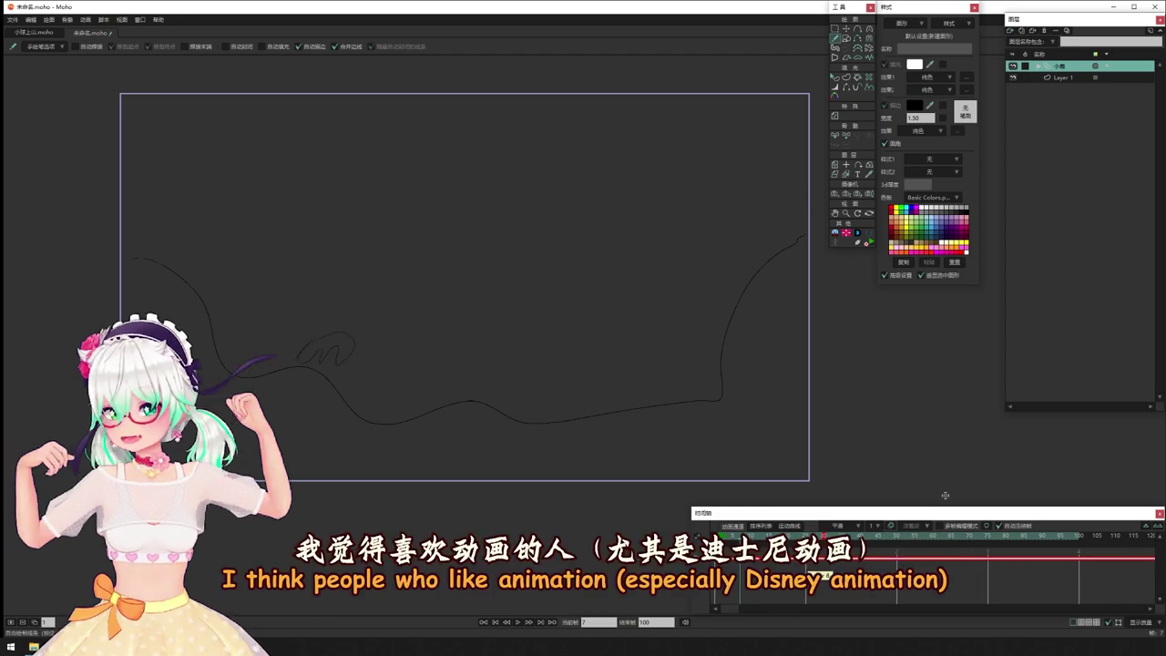
Select all points of Layer 1's terrain line and make it a white-filled shape
left_click(1055, 78)
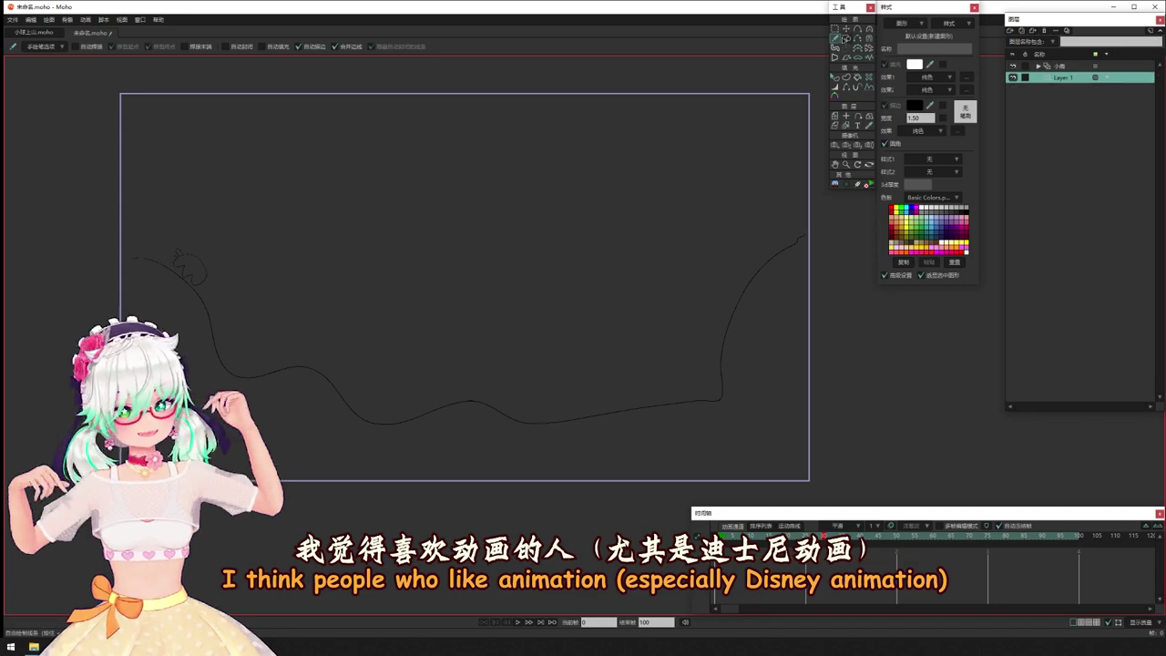
key("g")
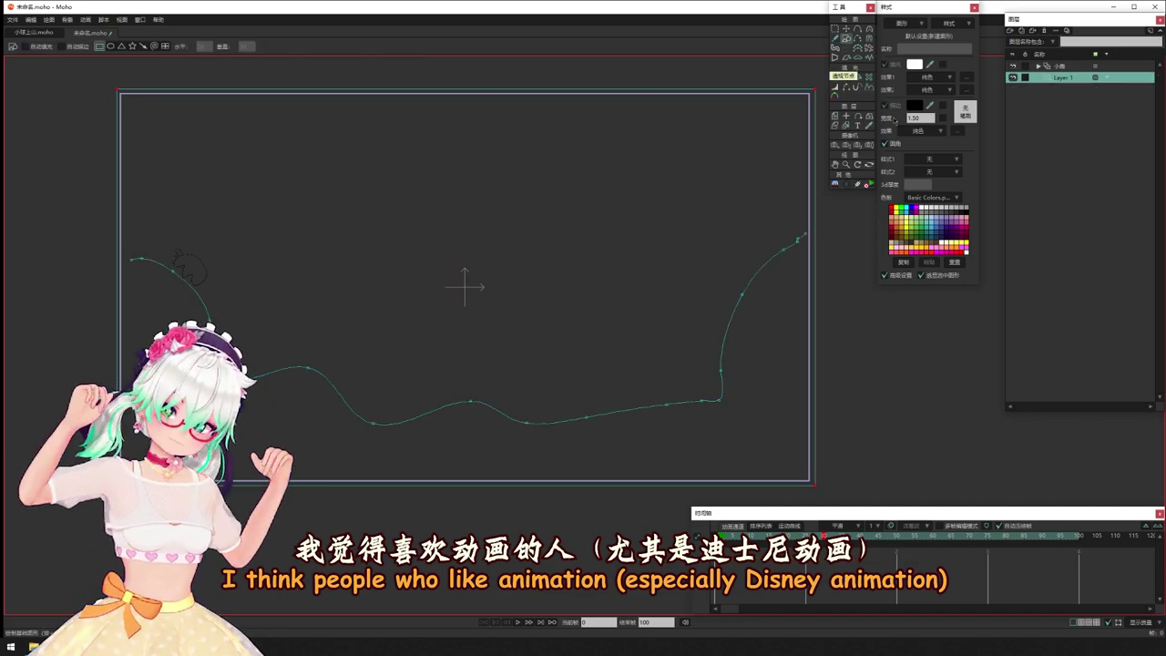
key("u")
key("ctrl+a")
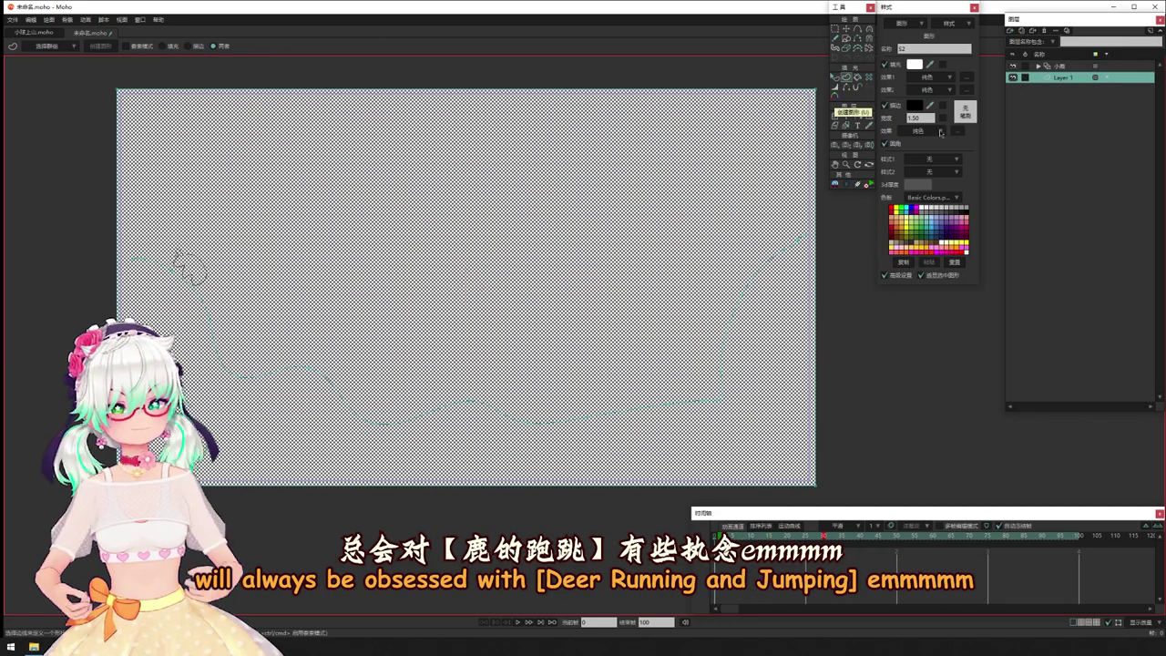
key("ctrl+z")
key("ctrl+z")
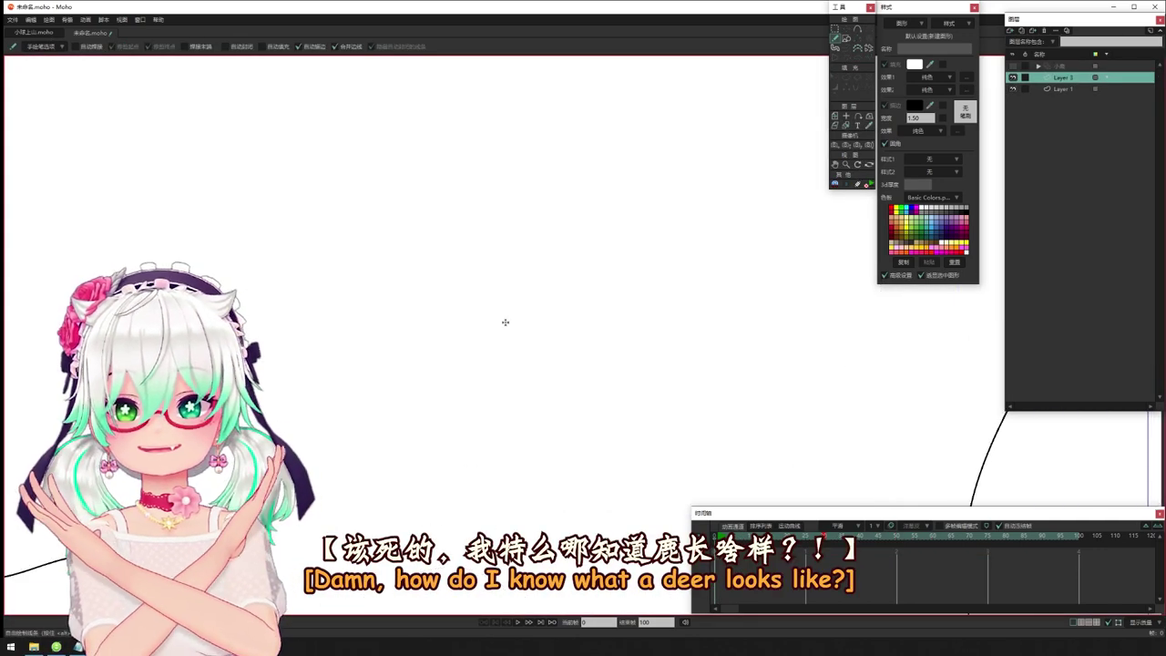
Sketch the deer's body and leg outline, then add a small eye on its head
left_click_drag(525, 219, 239, 264)
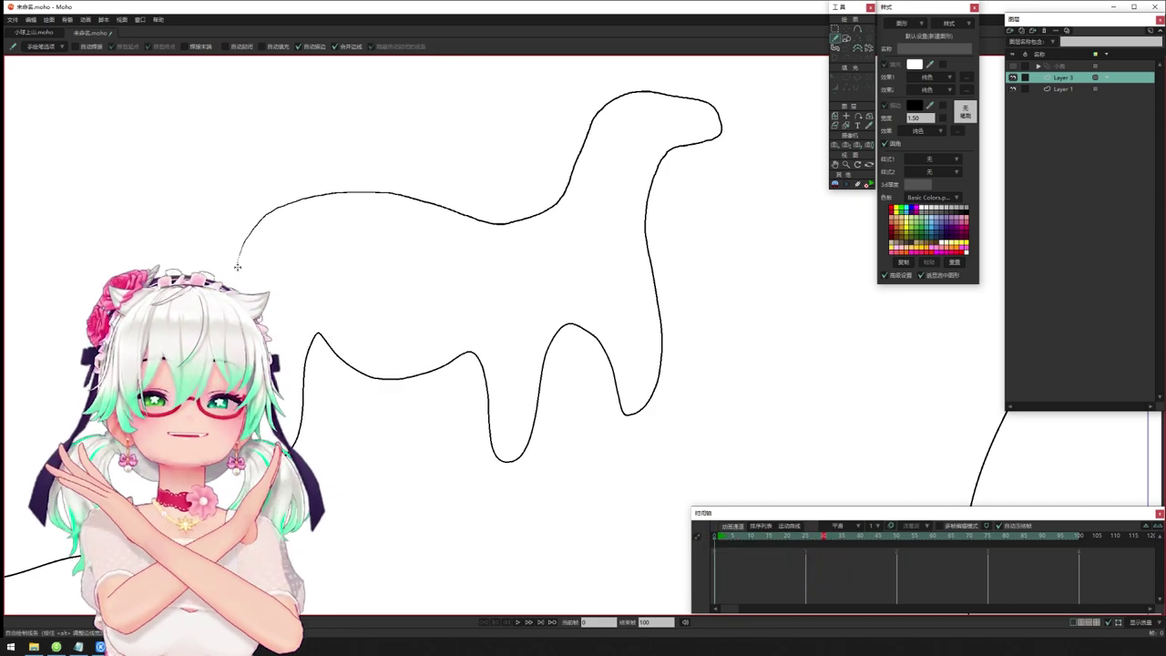
scroll(573, 346, "up", 3)
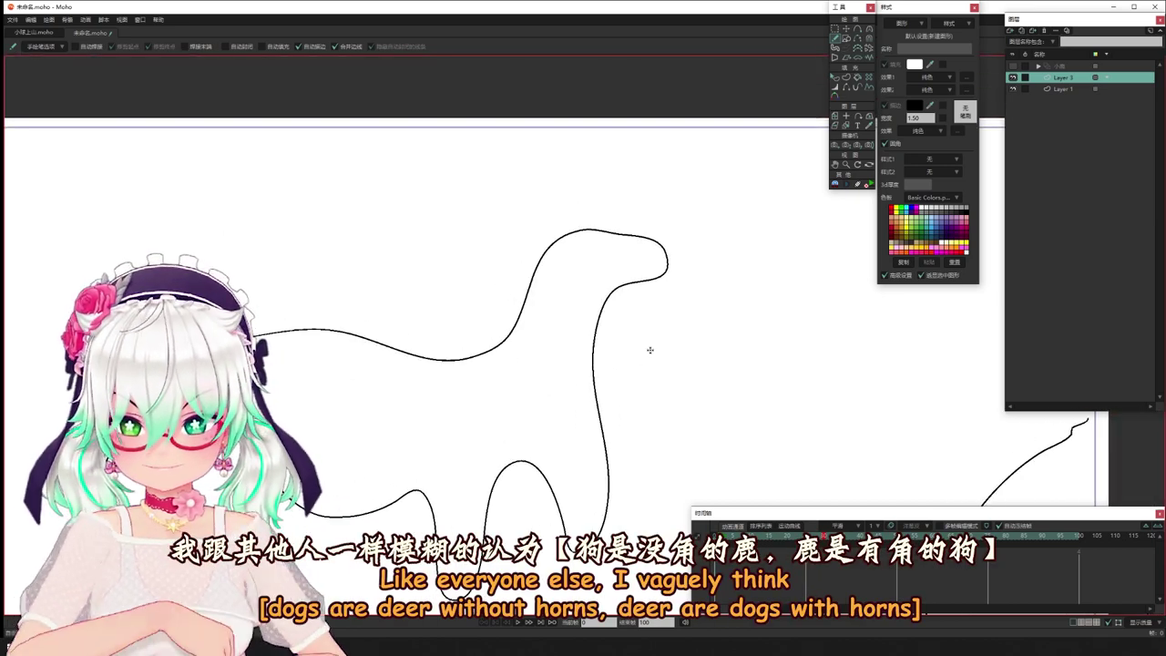
left_click_drag(591, 260, 578, 241)
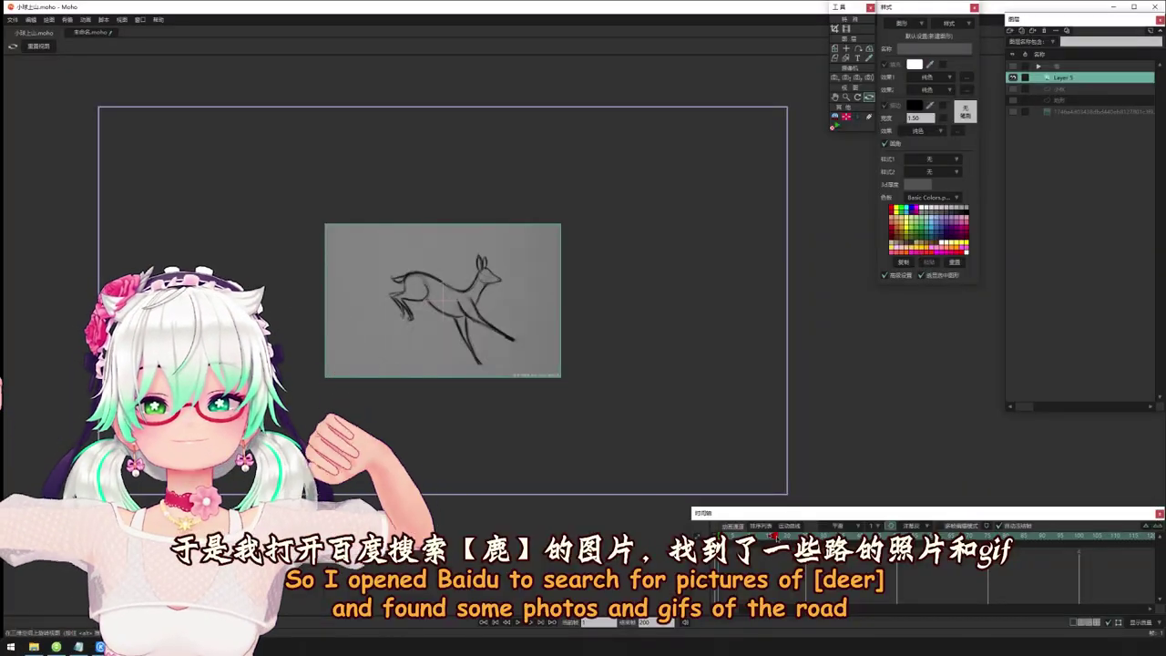
Pan and zoom over the reference and toggle tools to show and hide the ball's motion path
left_click_drag(550, 387, 579, 388)
scroll(579, 387, "up", 3)
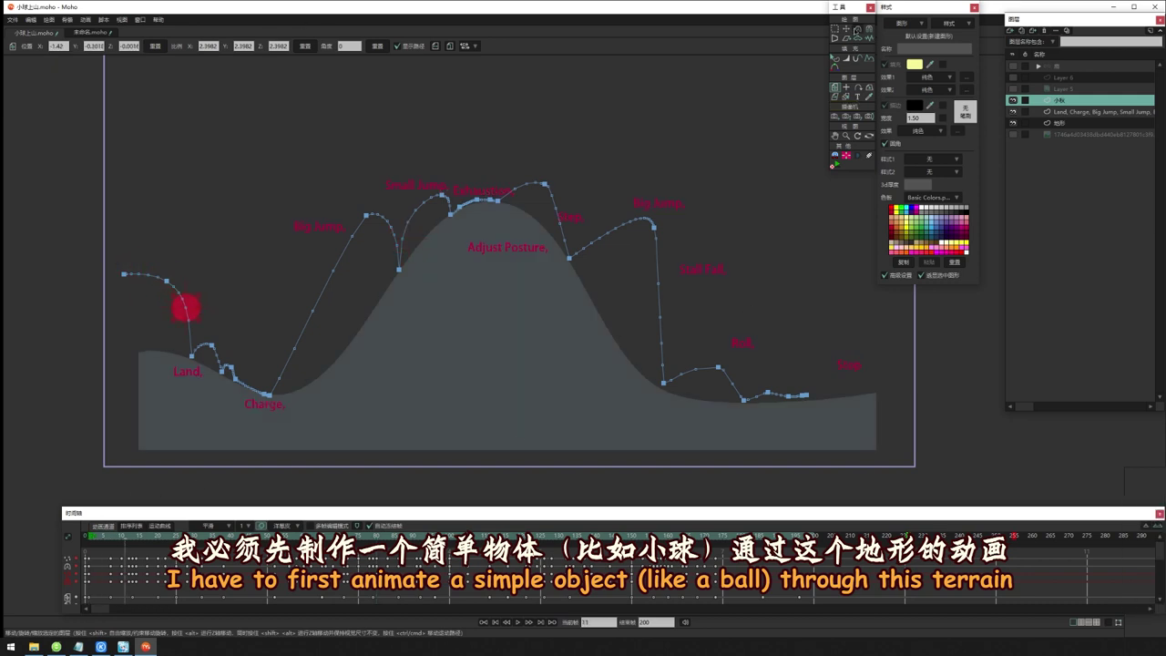
left_click(846, 28)
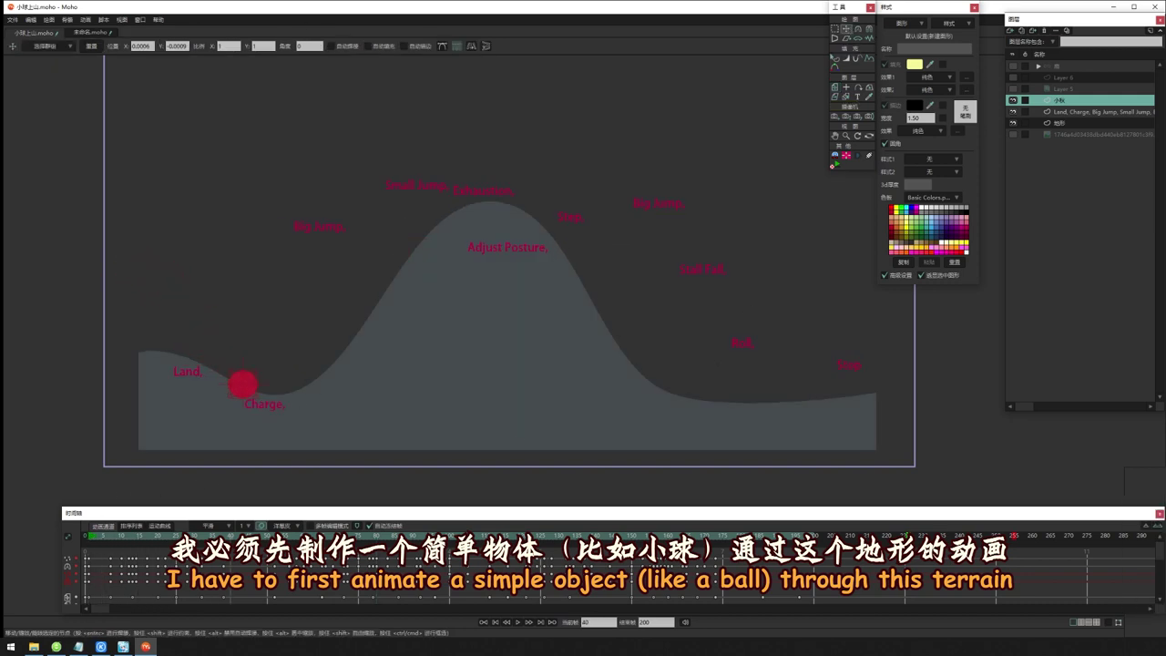
left_click(835, 88)
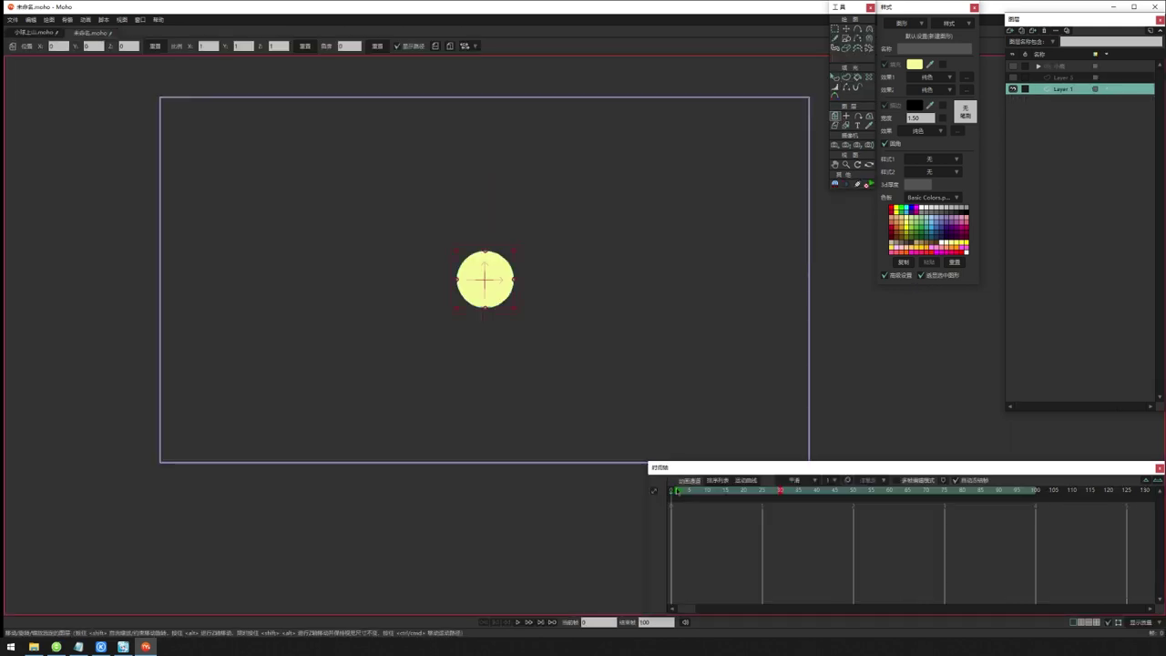
Place the ball at its left start, move the end keyframe from frame 30 to 50, and play it
mouse_move(484, 277)
left_mouse_down()
mouse_move(254, 330)
mouse_move(704, 343)
left_mouse_up()
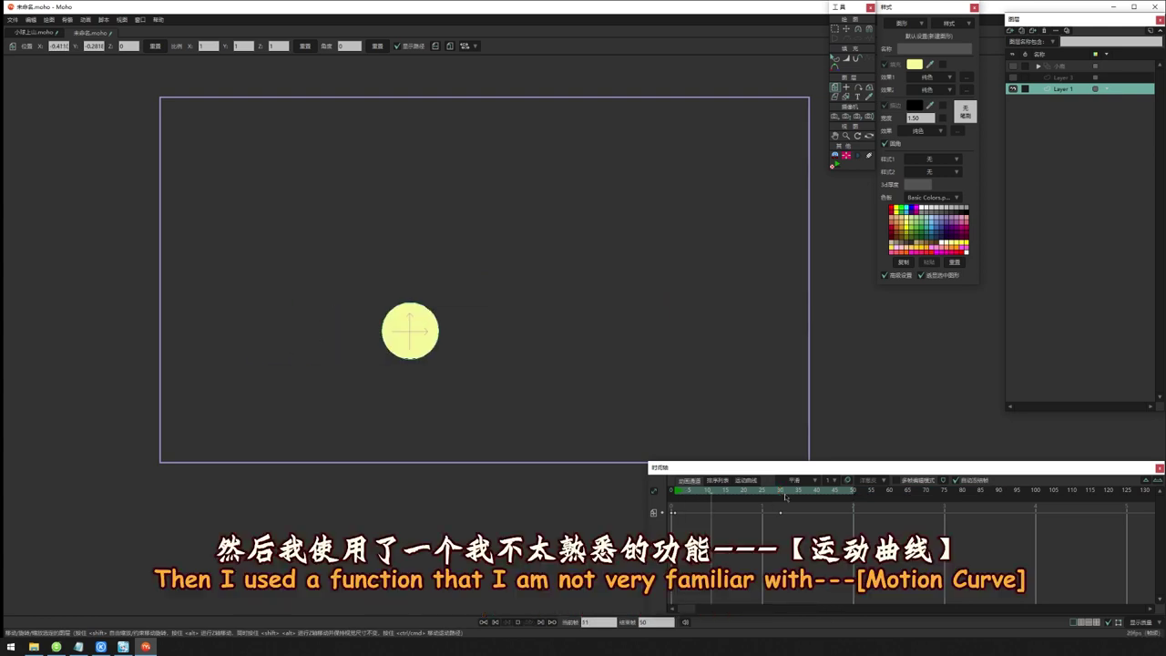
left_click_drag(781, 513, 854, 515)
key("space")
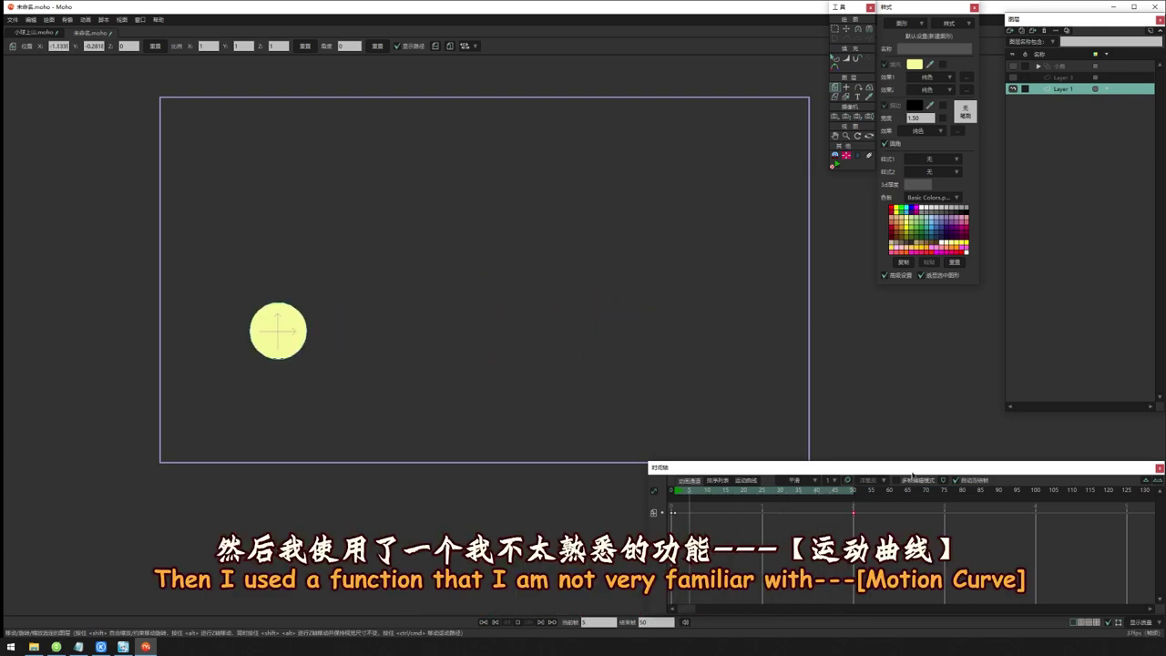
Raise the ball at frames 12 and about 38 so the path forms two upward arcs
left_click(678, 493)
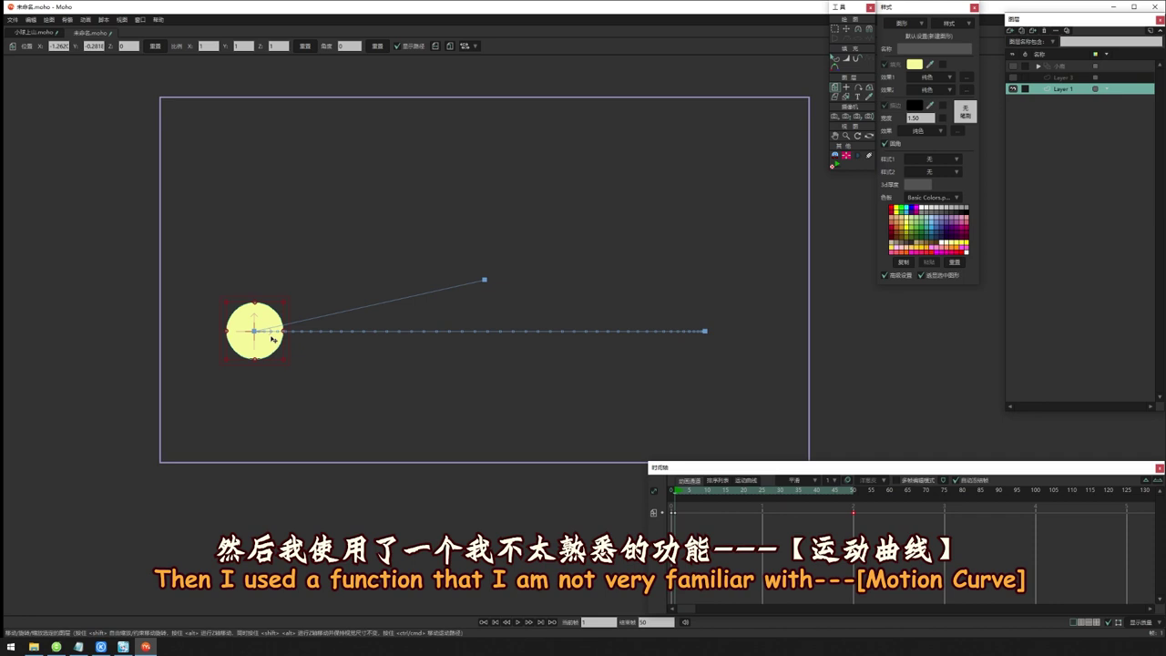
mouse_move(678, 493)
left_mouse_down()
mouse_move(764, 515)
mouse_move(677, 493)
mouse_move(715, 502)
left_mouse_up()
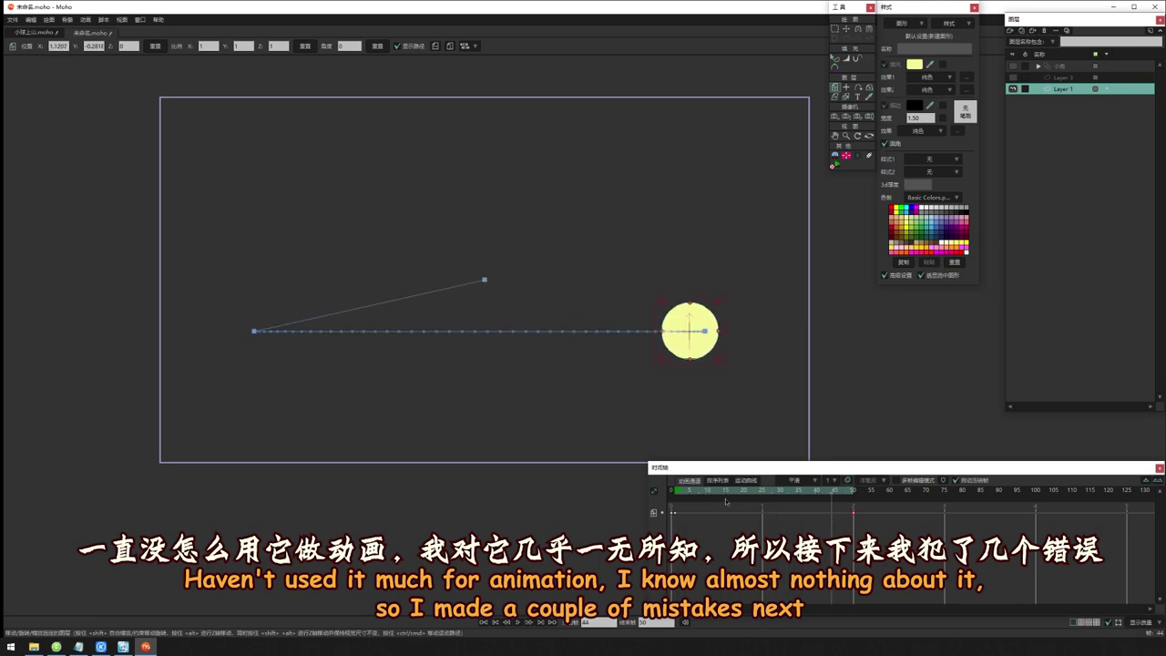
mouse_move(441, 352)
left_mouse_down()
mouse_move(445, 290)
mouse_move(498, 340)
left_mouse_up()
left_click(810, 492)
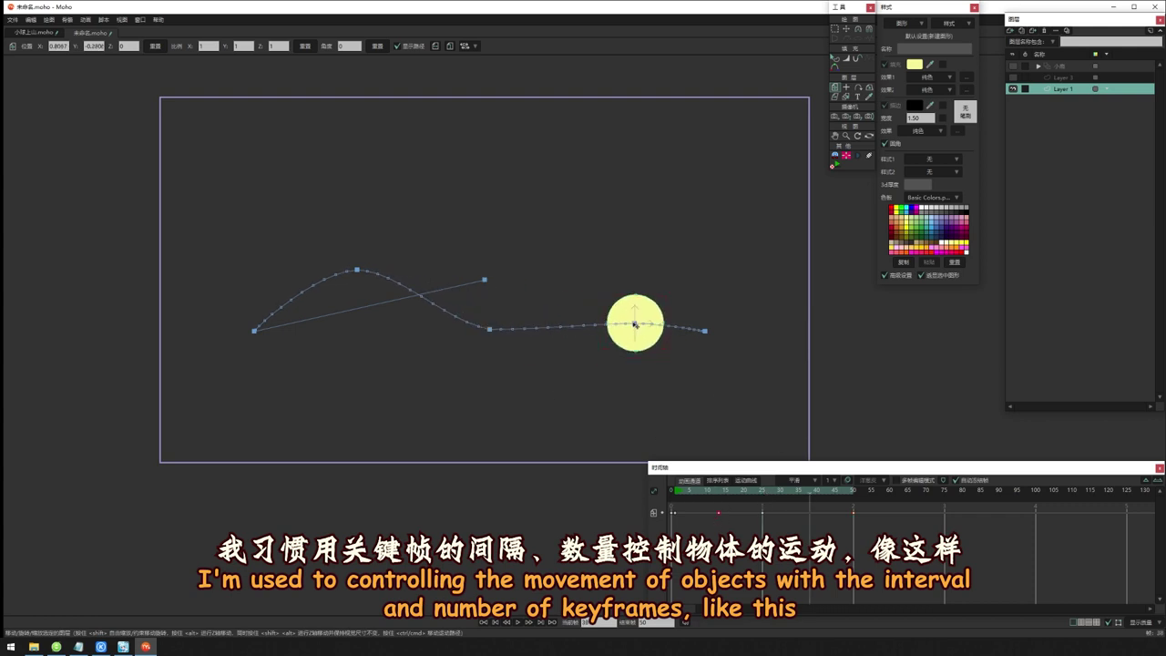
left_click_drag(638, 326, 597, 273)
key("space")
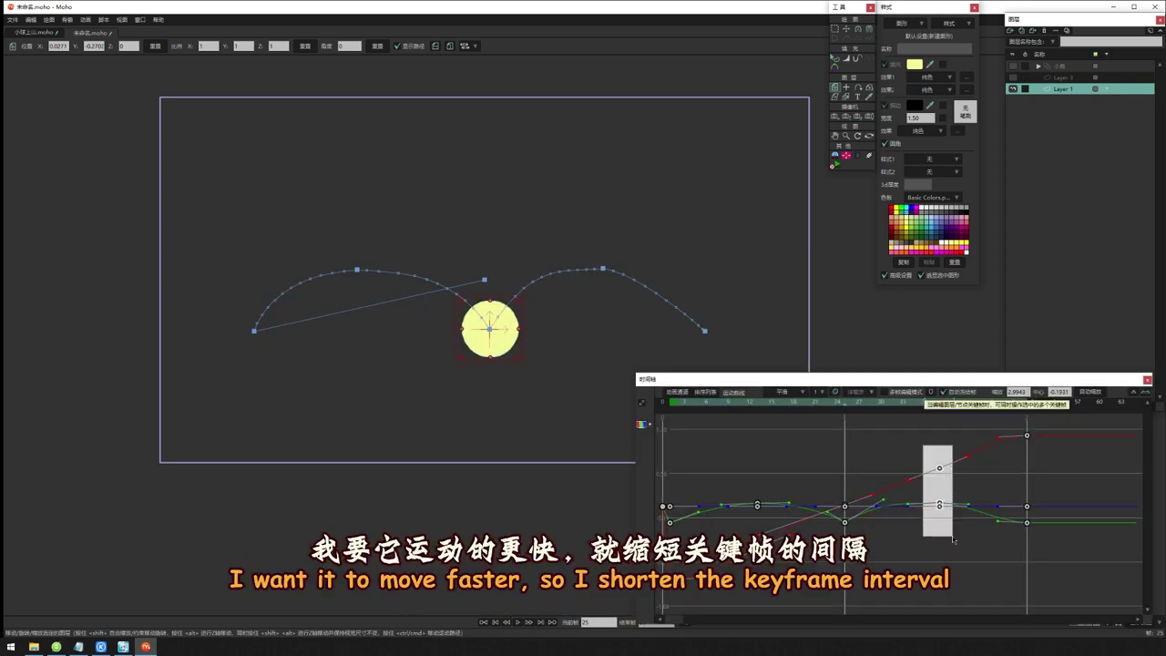
Shift the frame-38 key to frame 35 and reshape the green Y curve, undoing the lowered frame-15 point
left_click_drag(939, 469, 917, 476)
left_click(899, 486)
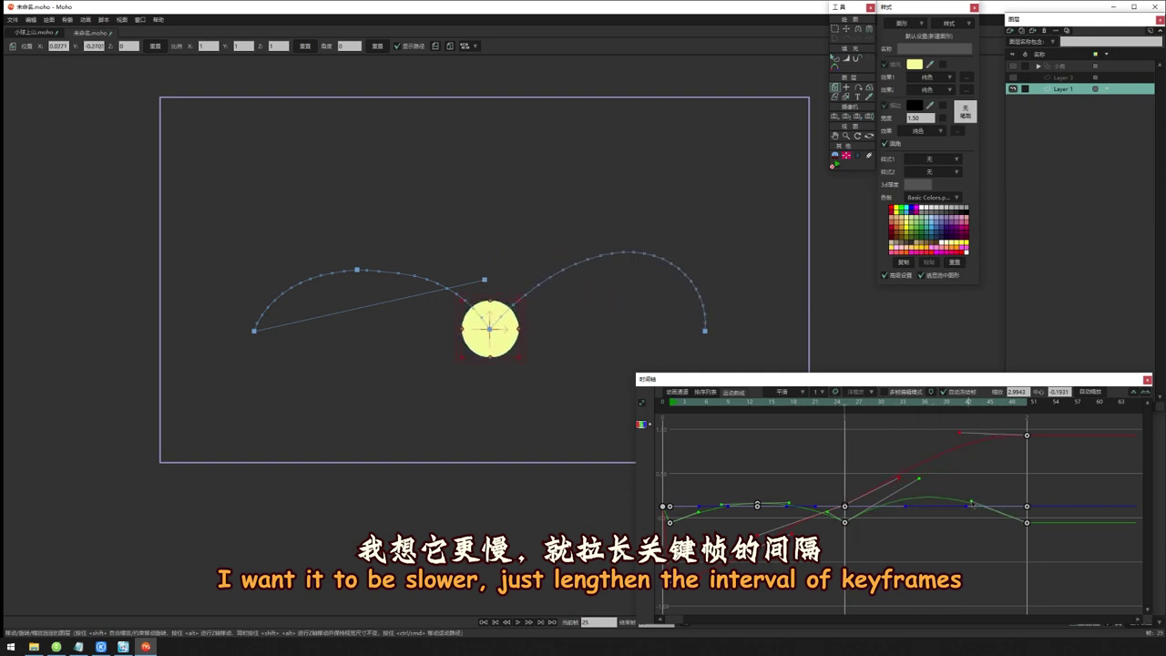
mouse_move(919, 478)
left_mouse_down()
mouse_move(942, 476)
mouse_move(883, 490)
left_mouse_up()
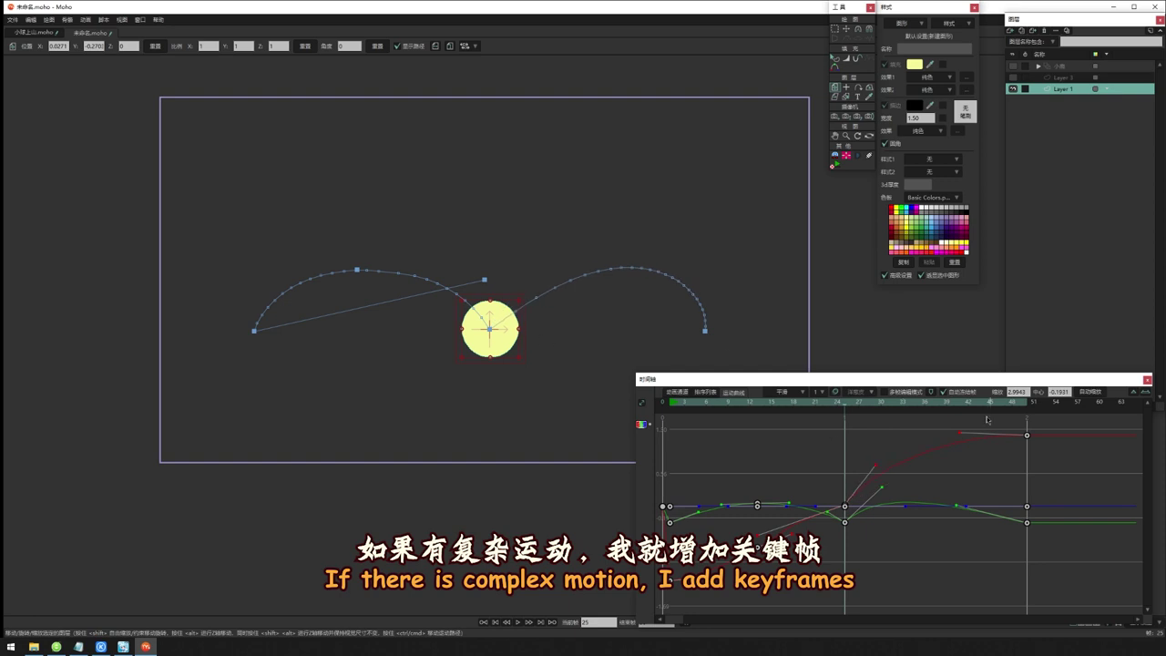
left_click_drag(961, 435, 967, 517)
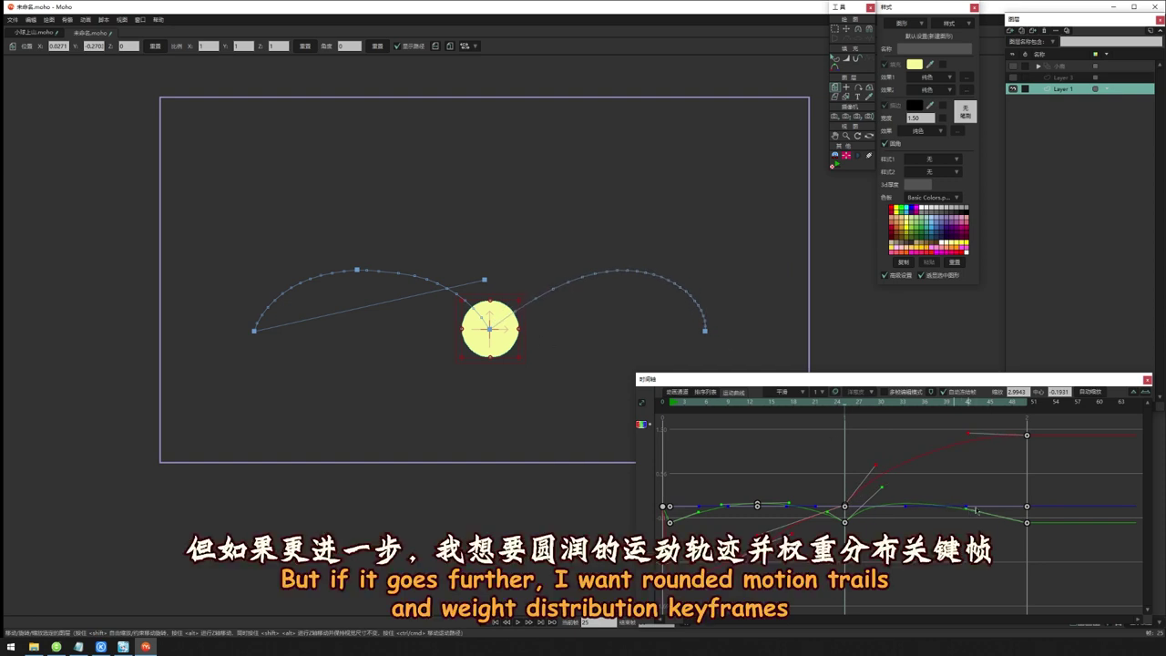
left_click_drag(844, 401, 771, 402)
left_click_drag(773, 505, 774, 527)
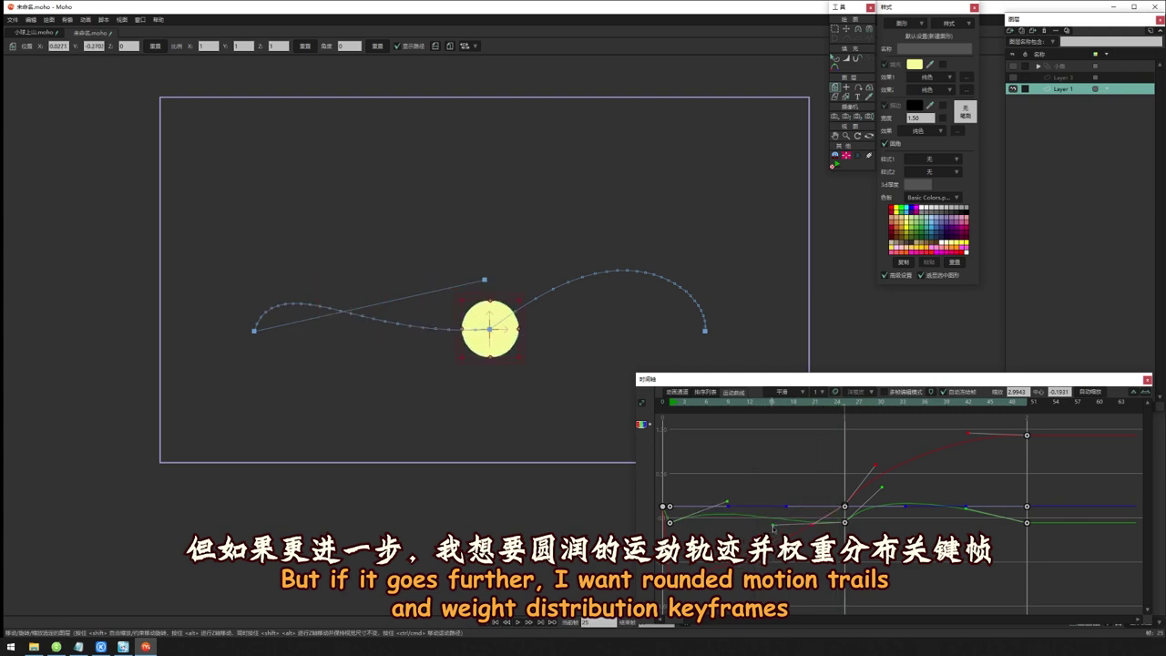
key("ctrl+z")
key("space")
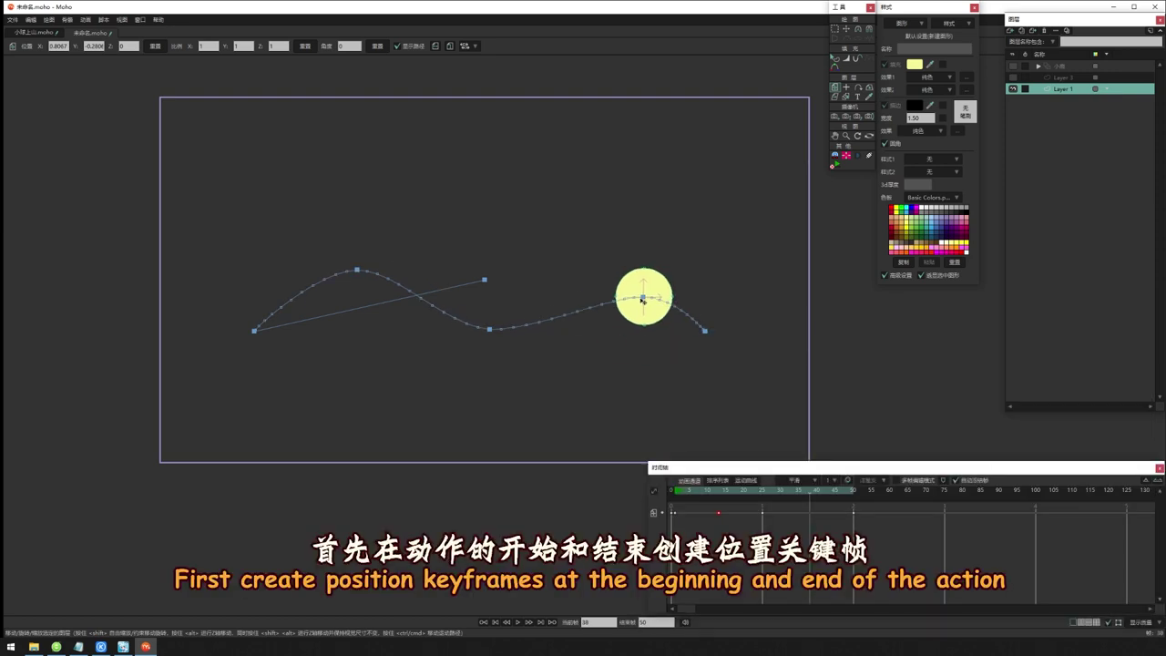
Nudge the ball up-left, then convert all its position keyframes to Bezier curves
left_click_drag(642, 300, 602, 273)
key("space")
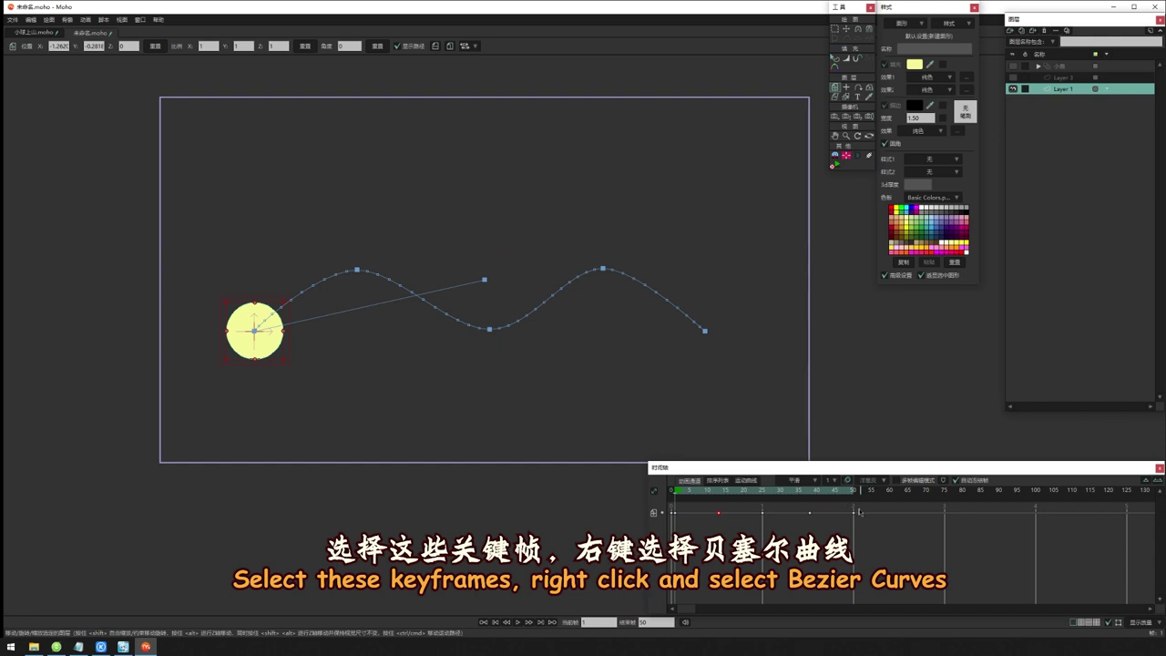
left_click_drag(677, 521, 857, 518)
right_click(854, 517)
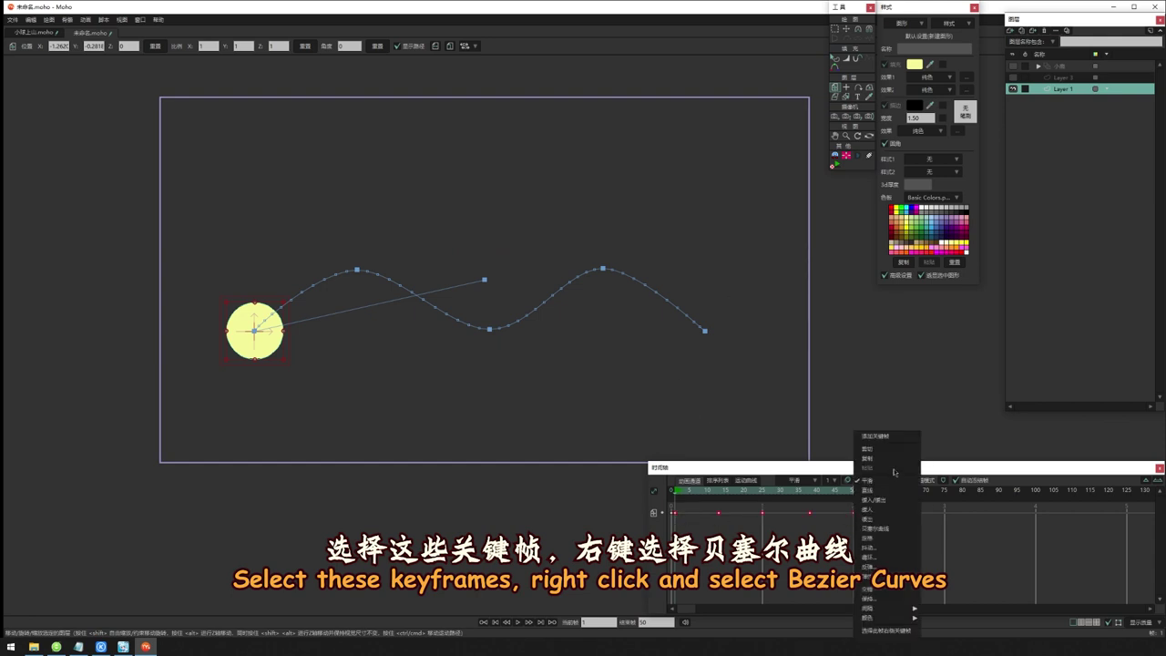
left_click(875, 529)
In the Motion Curve graph, bend the green curve down near frame 3 and up near frame 6
left_click(740, 480)
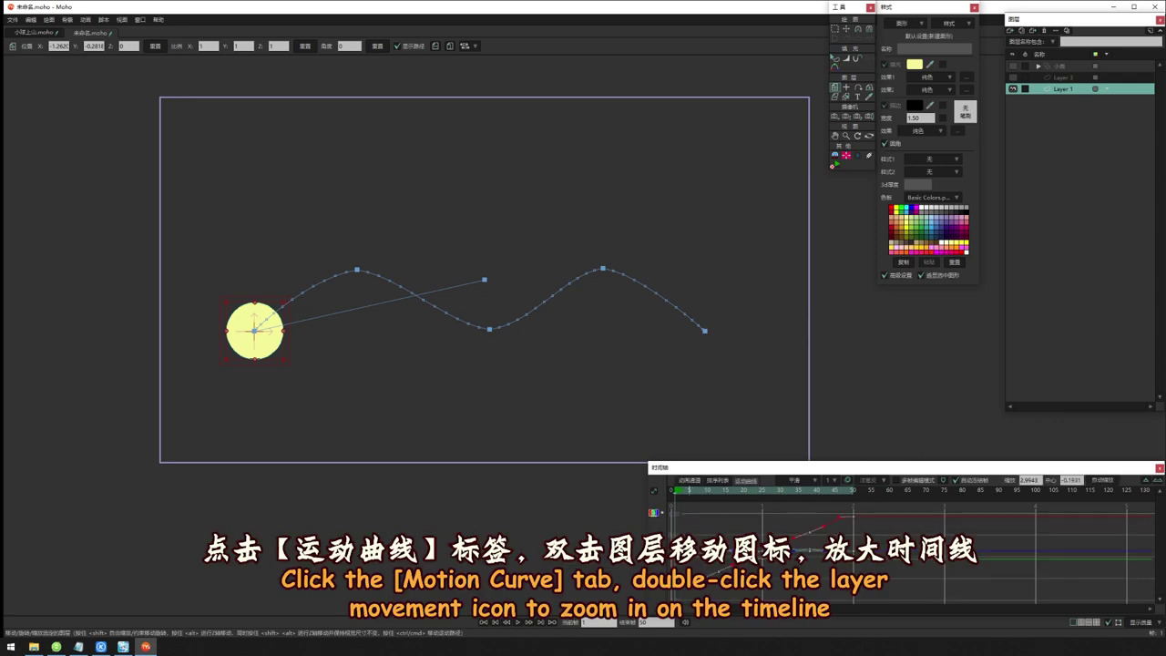
mouse_move(734, 465)
left_mouse_down()
mouse_move(743, 369)
mouse_move(587, 369)
left_mouse_up()
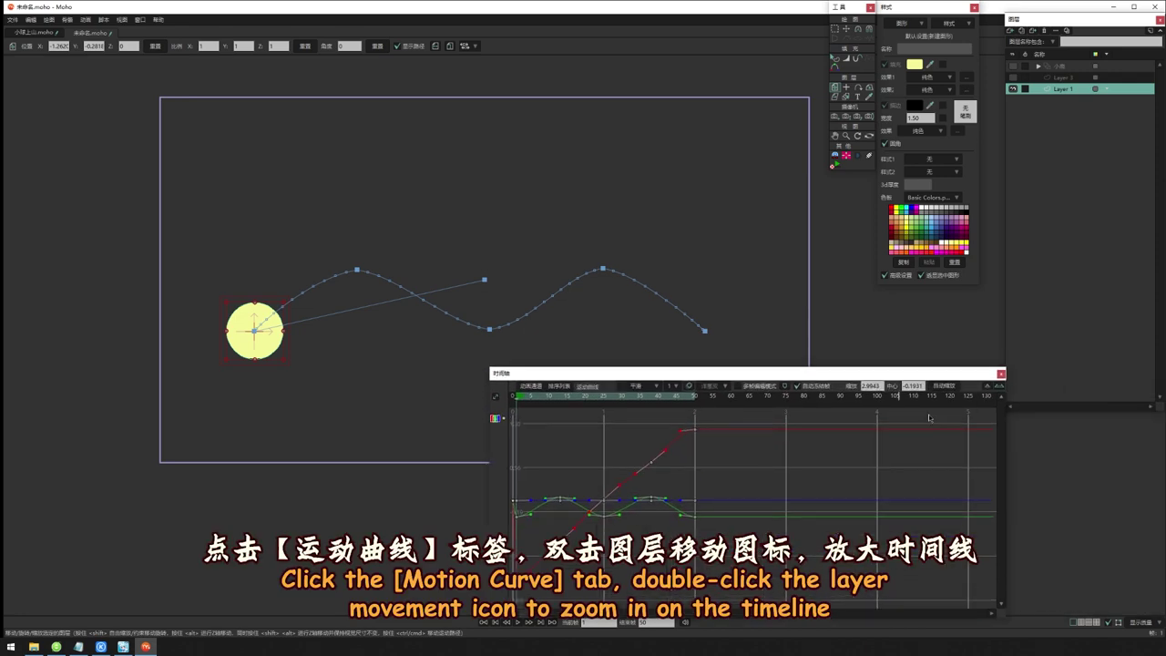
scroll(932, 419, "up", 3)
left_click_drag(905, 374, 1050, 384)
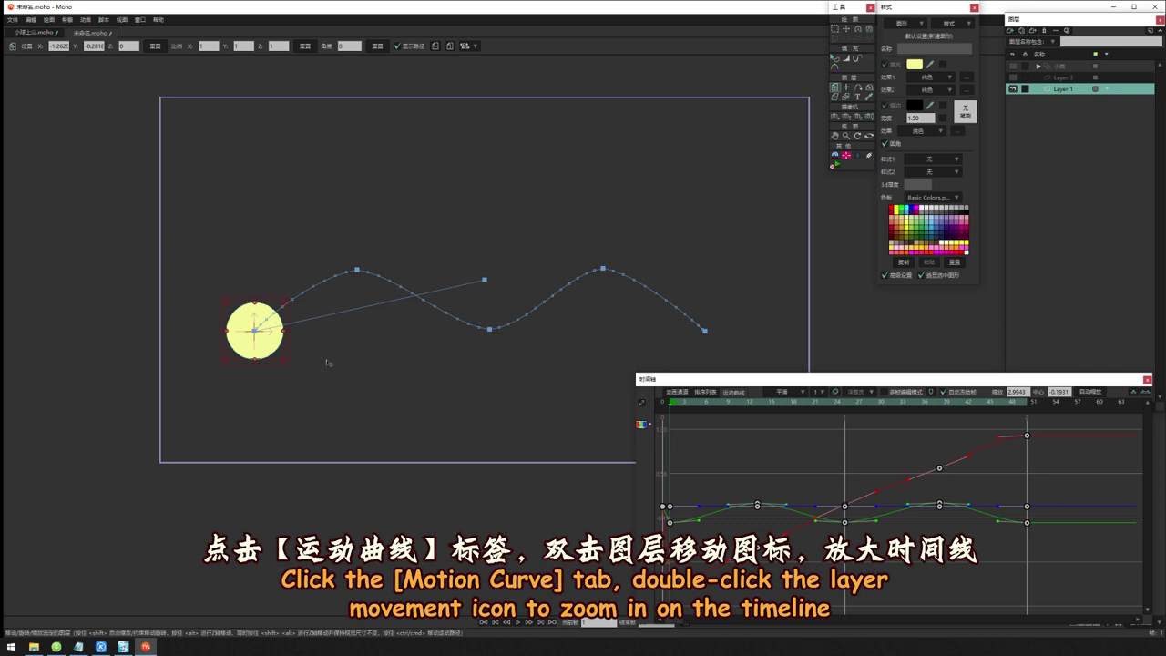
left_click_drag(671, 402, 754, 402)
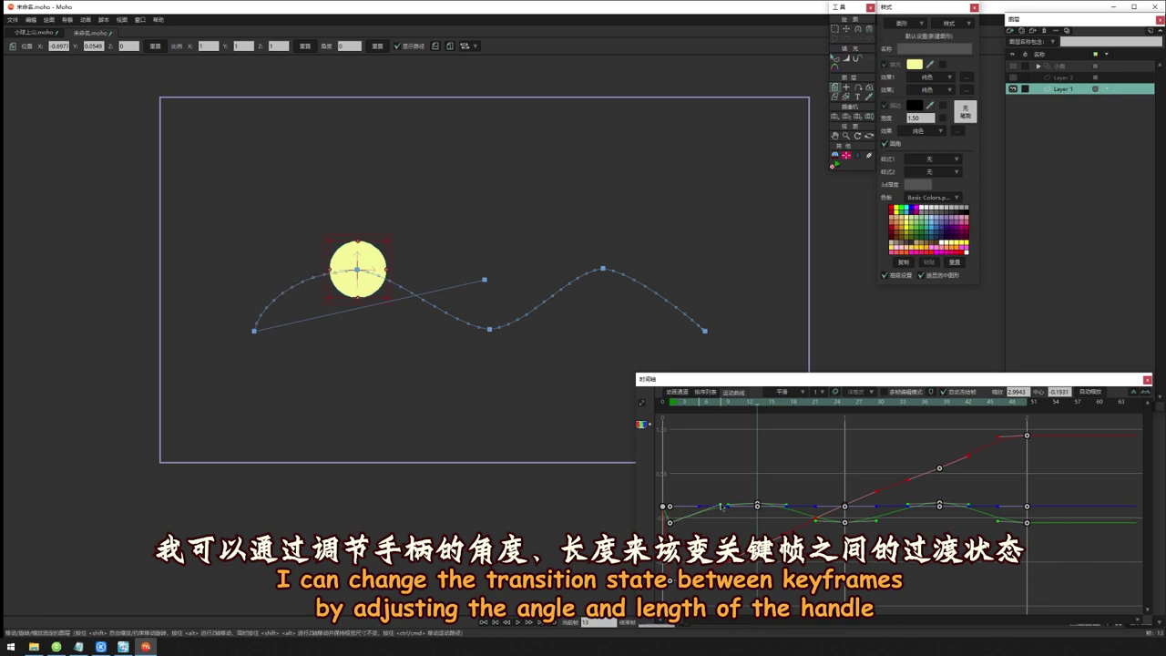
left_click_drag(709, 504, 700, 518)
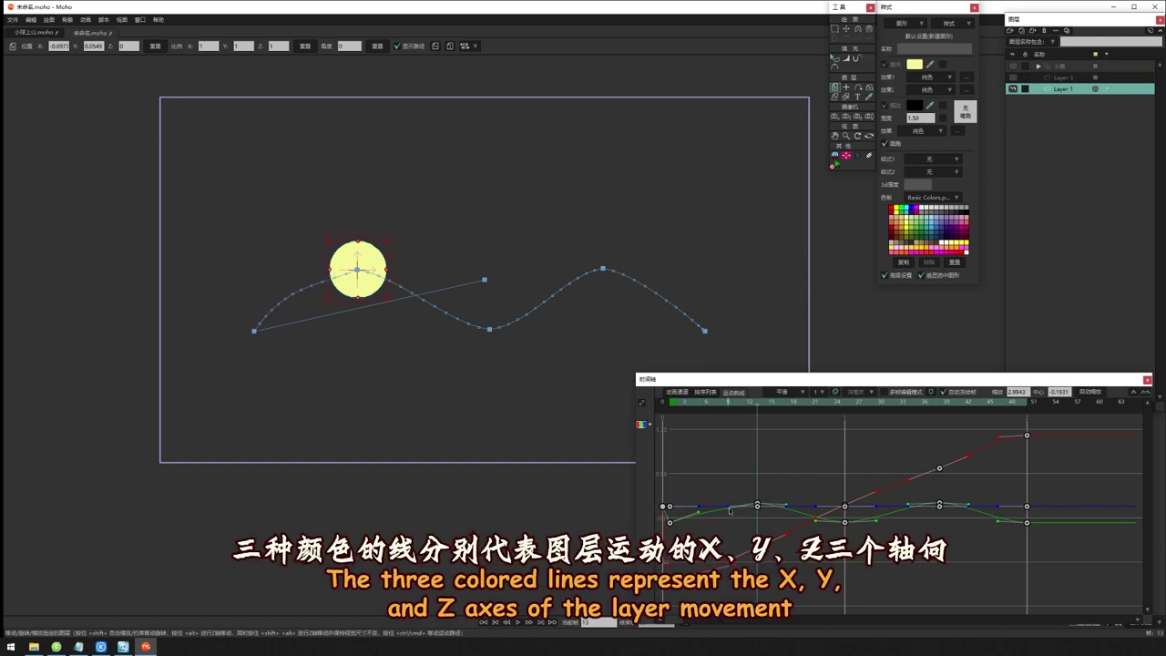
left_click_drag(730, 510, 732, 502)
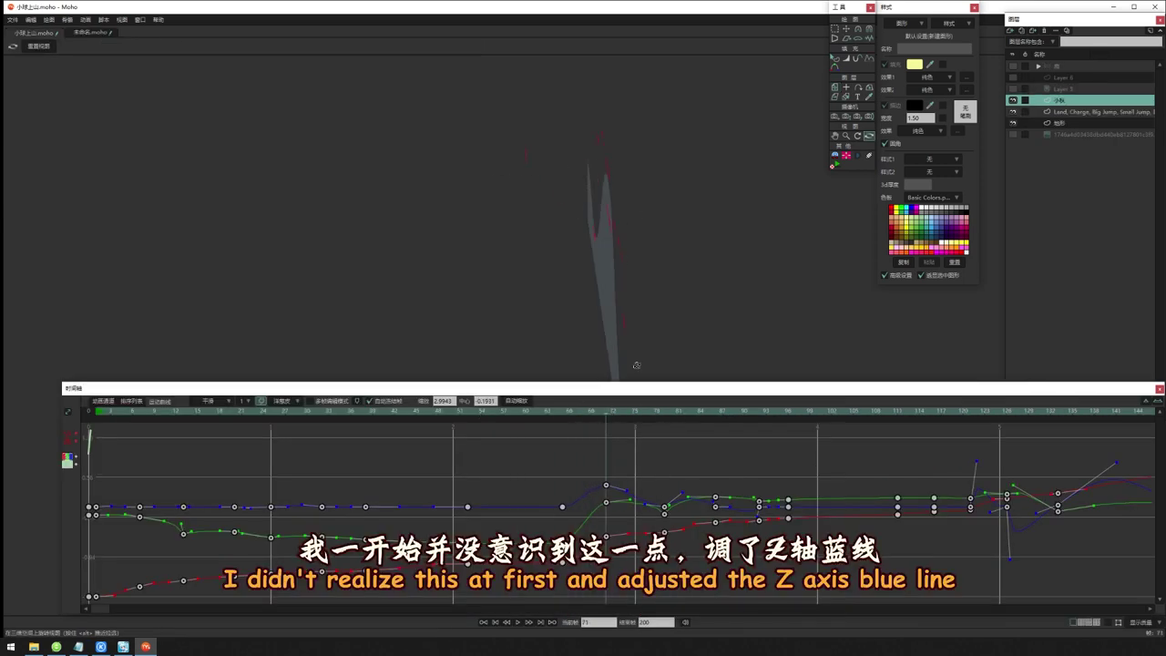
Orbit the view, step through frames, and replay the ball's jumps across the hill with Transform Layer
left_click_drag(636, 366, 631, 274)
left_click(599, 410)
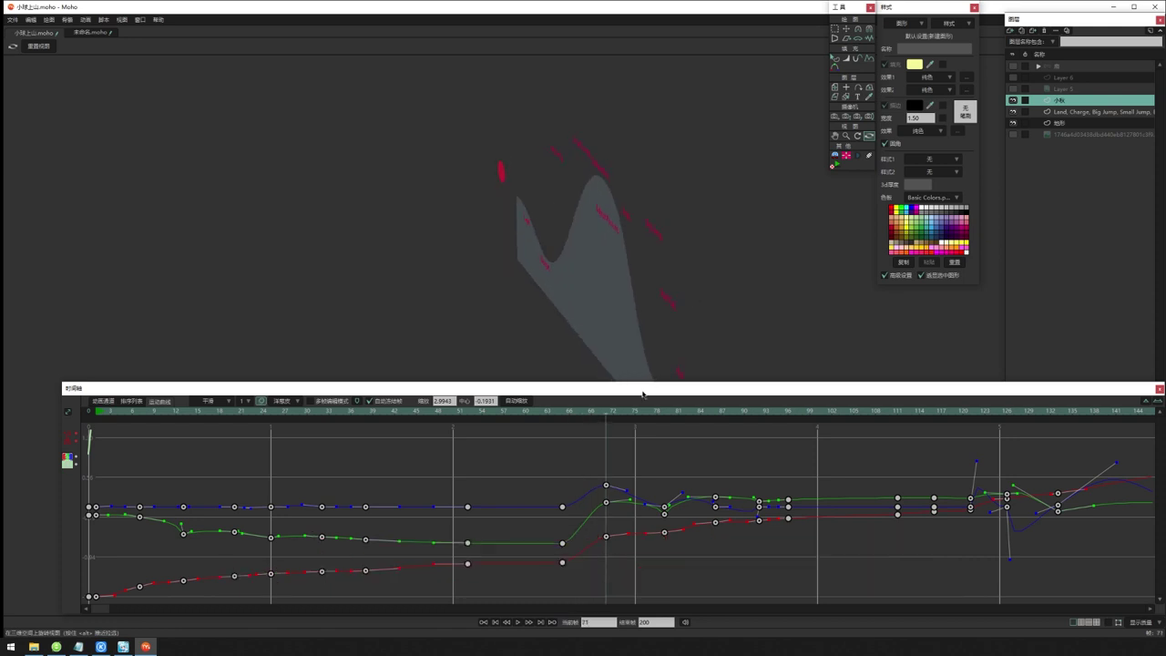
left_click(839, 431)
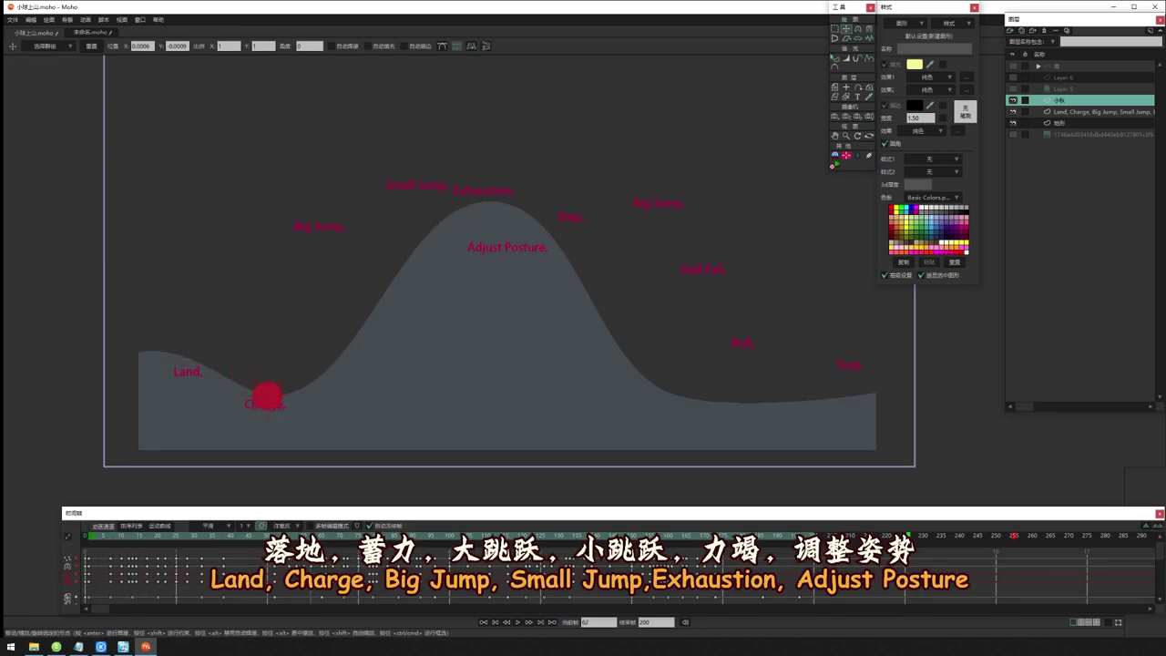
left_click(835, 87)
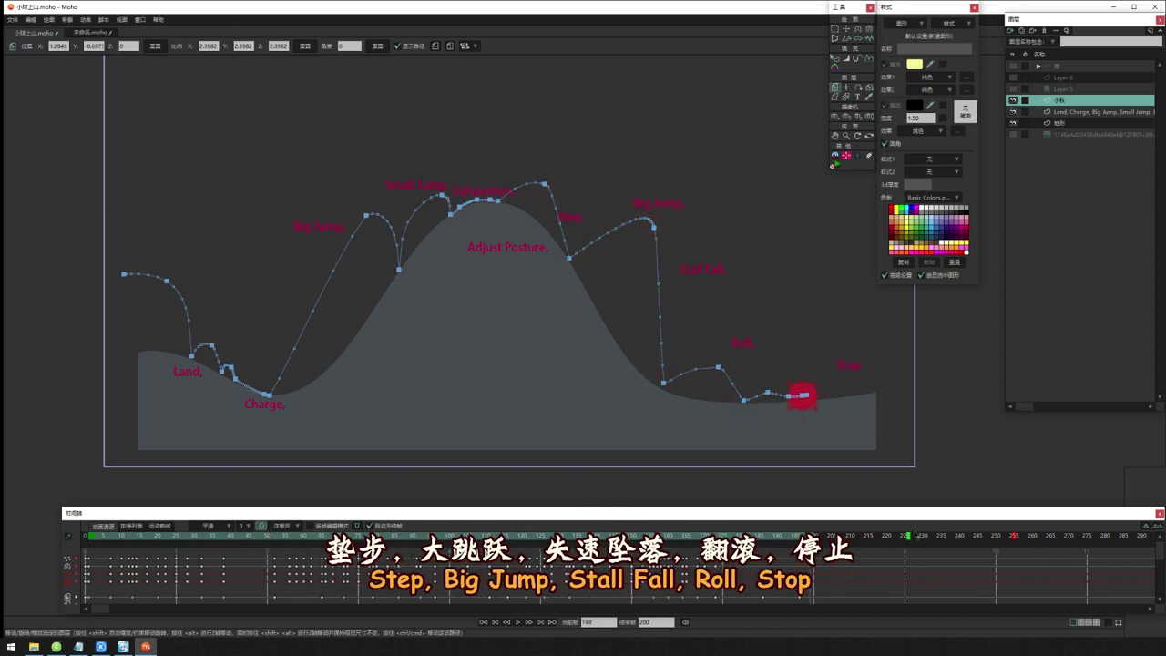
key("space")
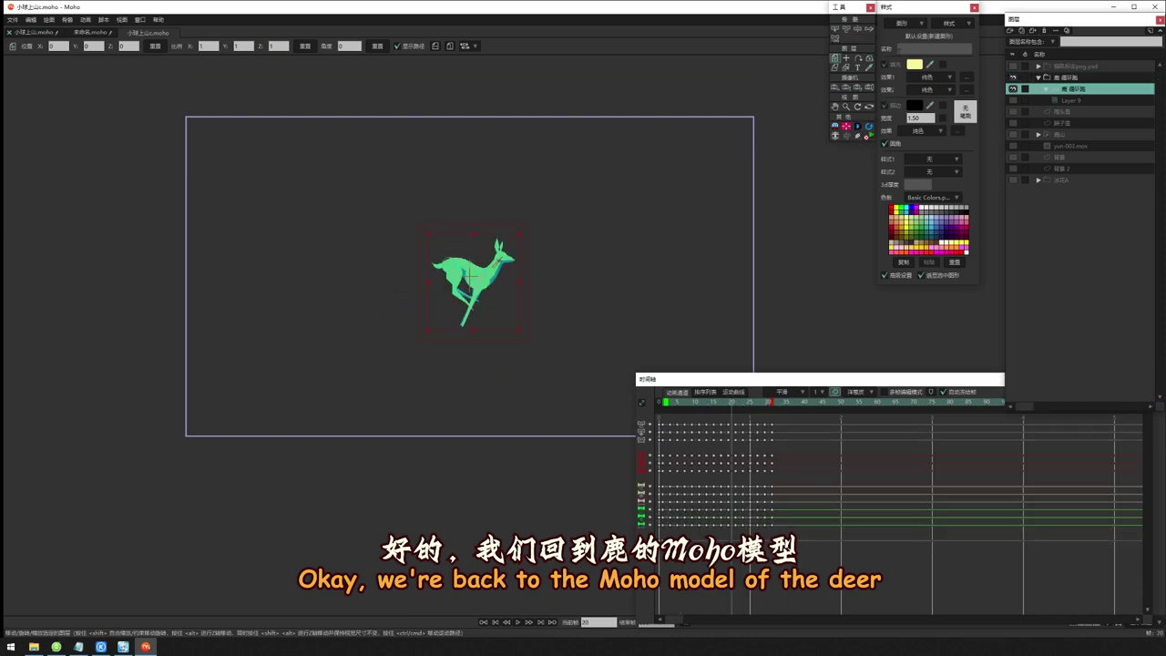
Show the deer's bone rig, expand its layer, and go to frame 51
left_click(836, 29)
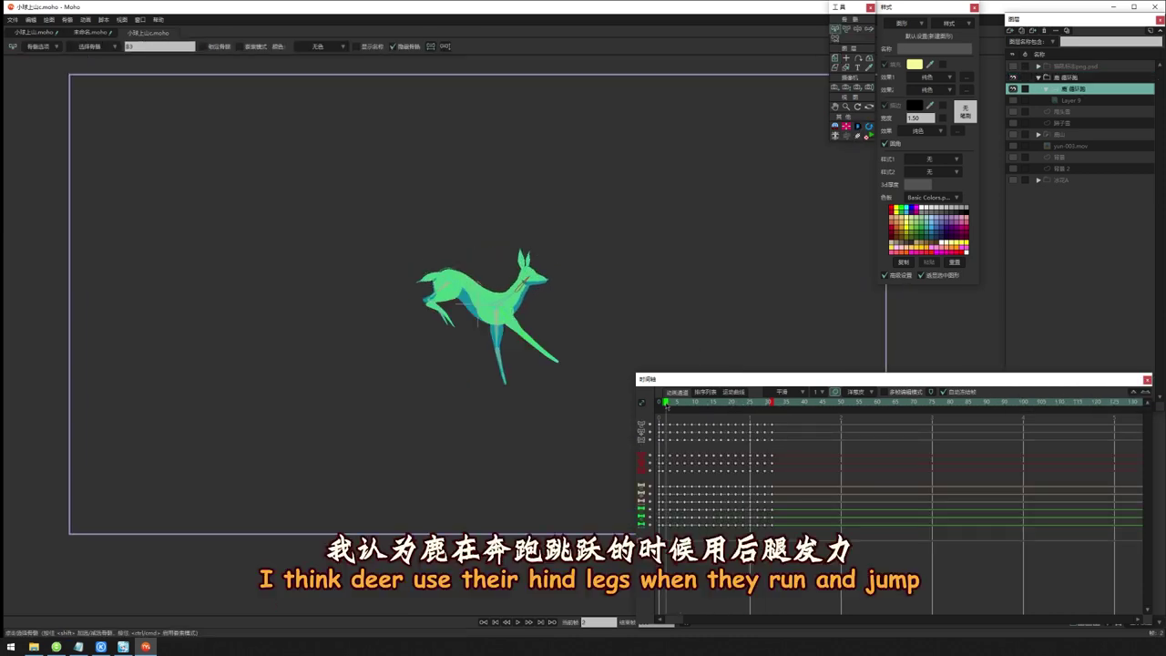
left_click(1076, 89)
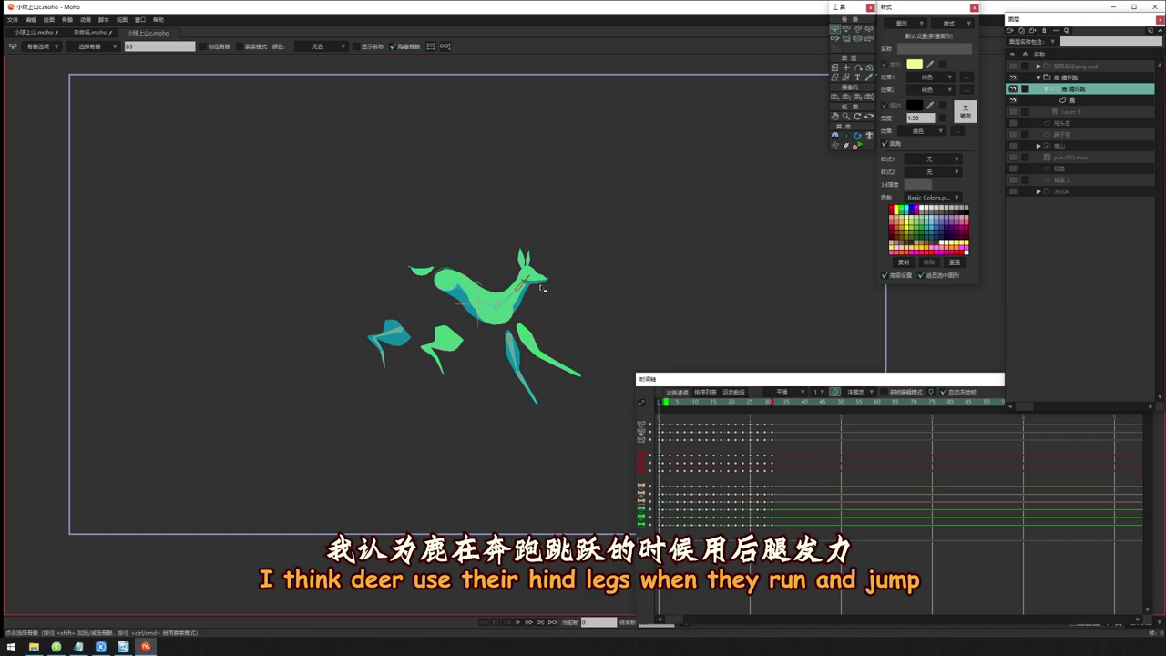
scroll(542, 288, "up", 3)
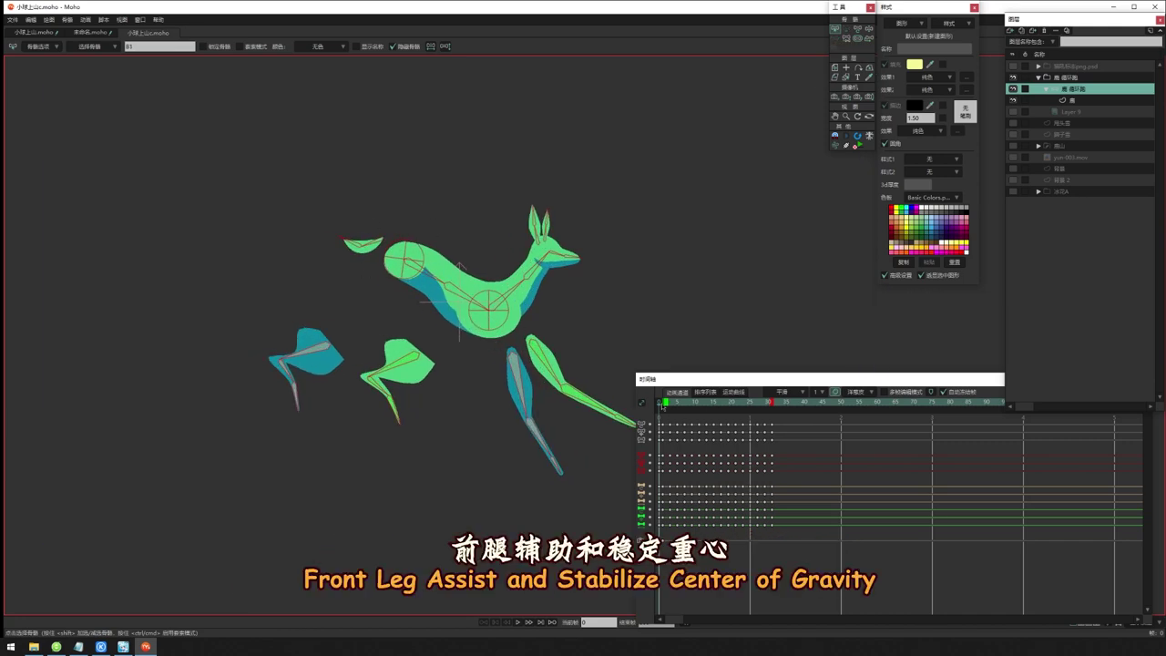
left_click_drag(663, 407, 847, 424)
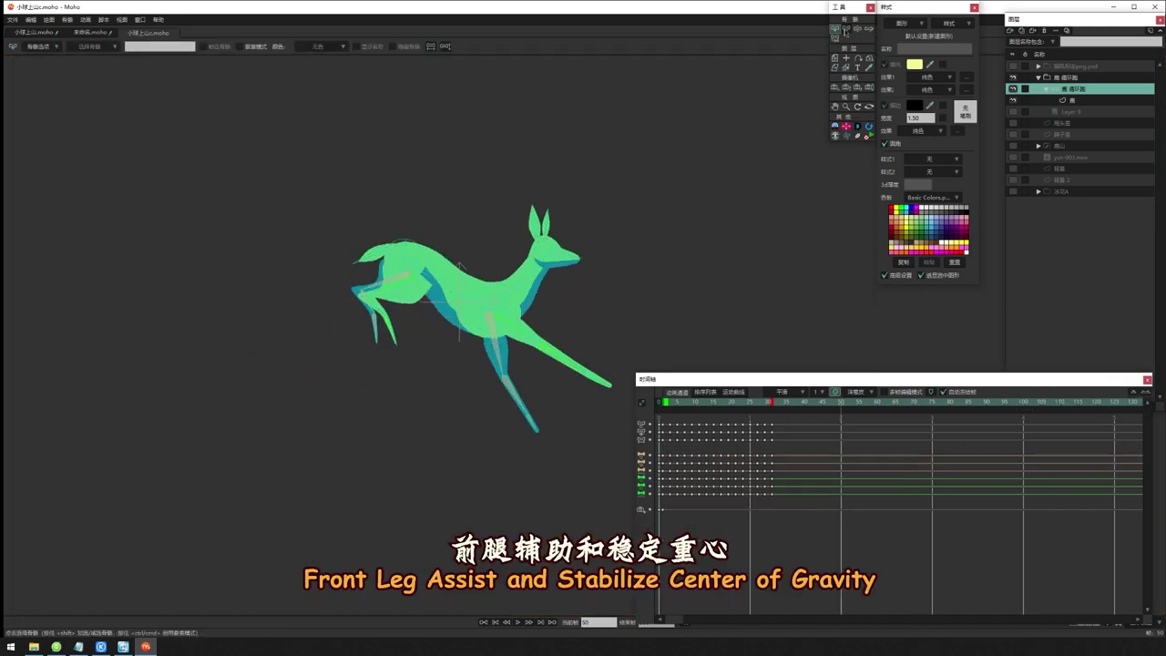
Rotate the deer upright from its hip and swing its front and hind legs into a new stride
left_click(841, 34)
left_click_drag(441, 251, 575, 209)
key("alt+h")
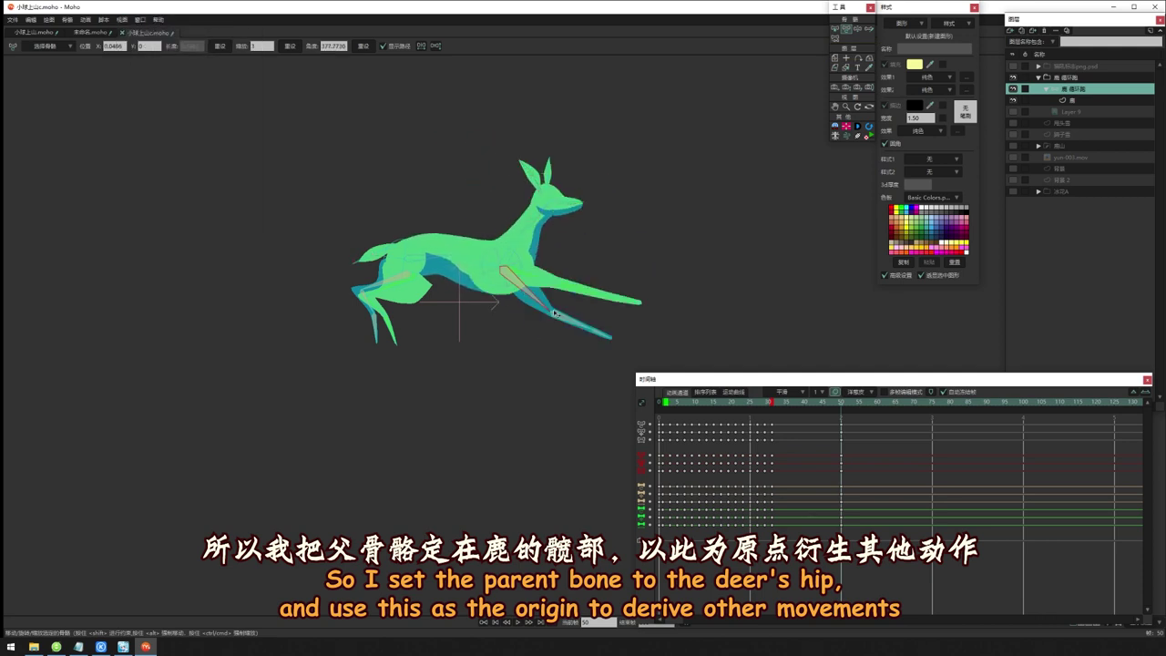
left_click_drag(583, 367, 492, 336)
left_click_drag(393, 343, 390, 366)
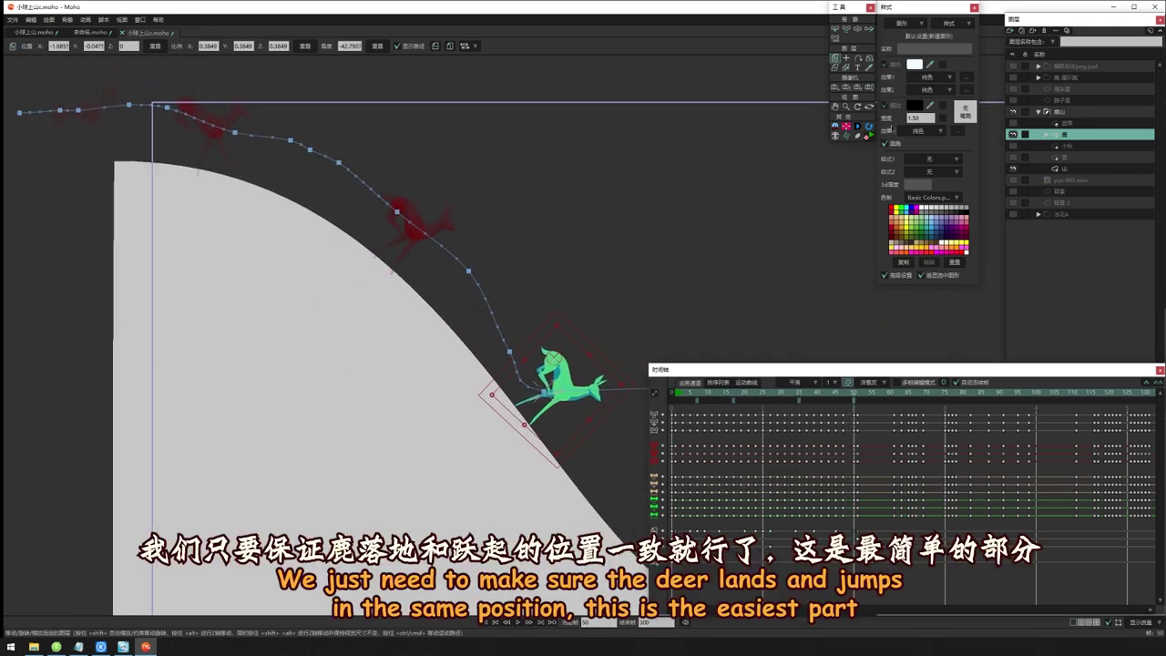
Select the deer layer and scrub from the hilltop rearing pose through its slide to the valley, panning along
left_click(1070, 145)
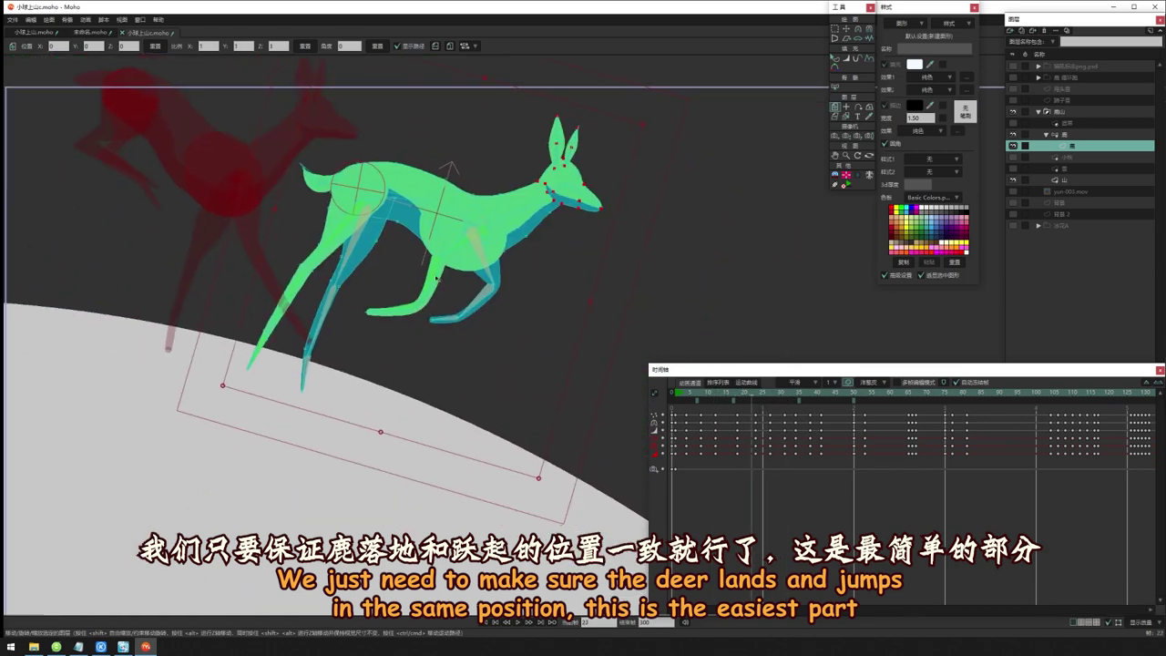
mouse_move(781, 396)
left_mouse_down()
mouse_move(696, 398)
mouse_move(918, 402)
left_mouse_up()
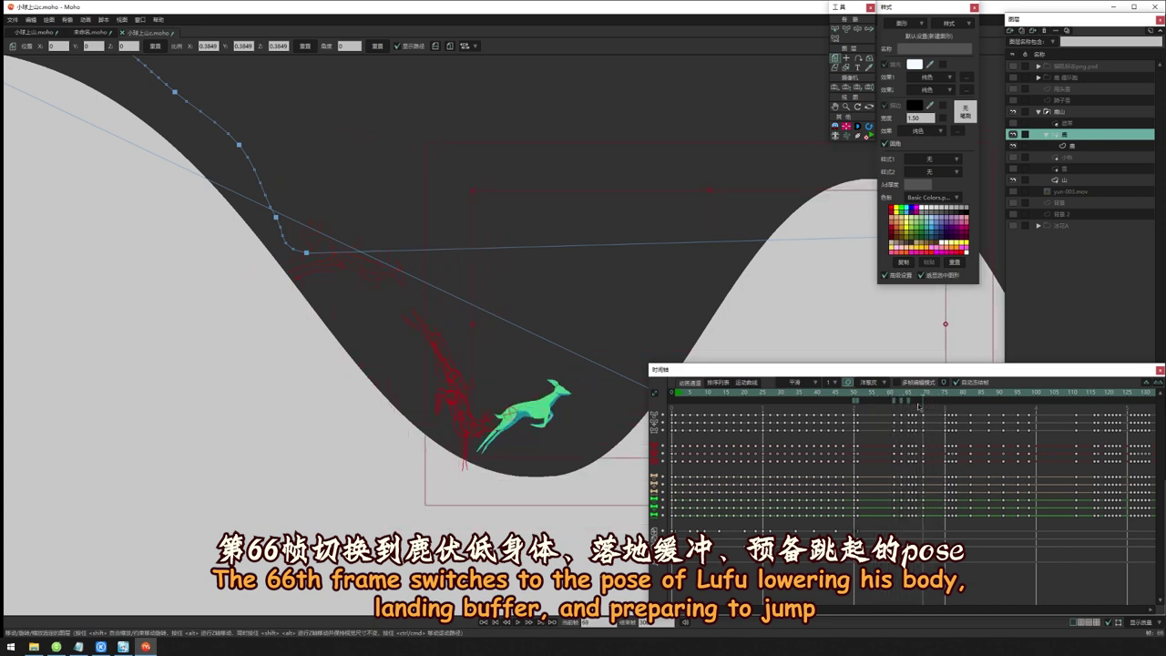
left_click_drag(919, 402, 889, 408)
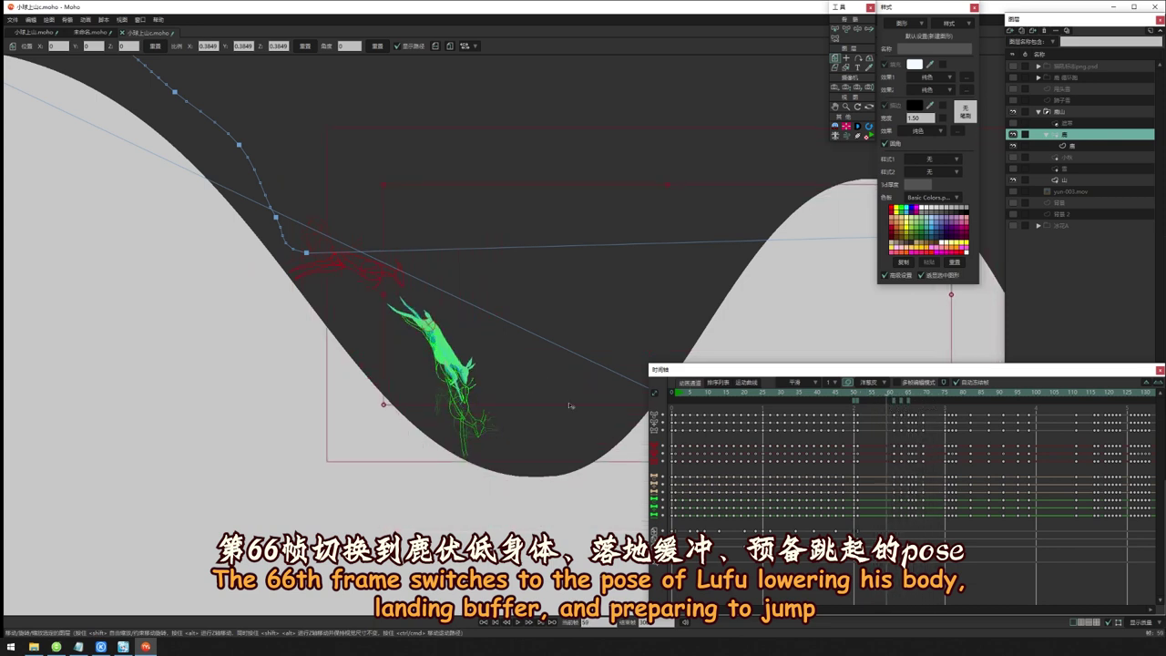
left_click_drag(570, 405, 379, 378)
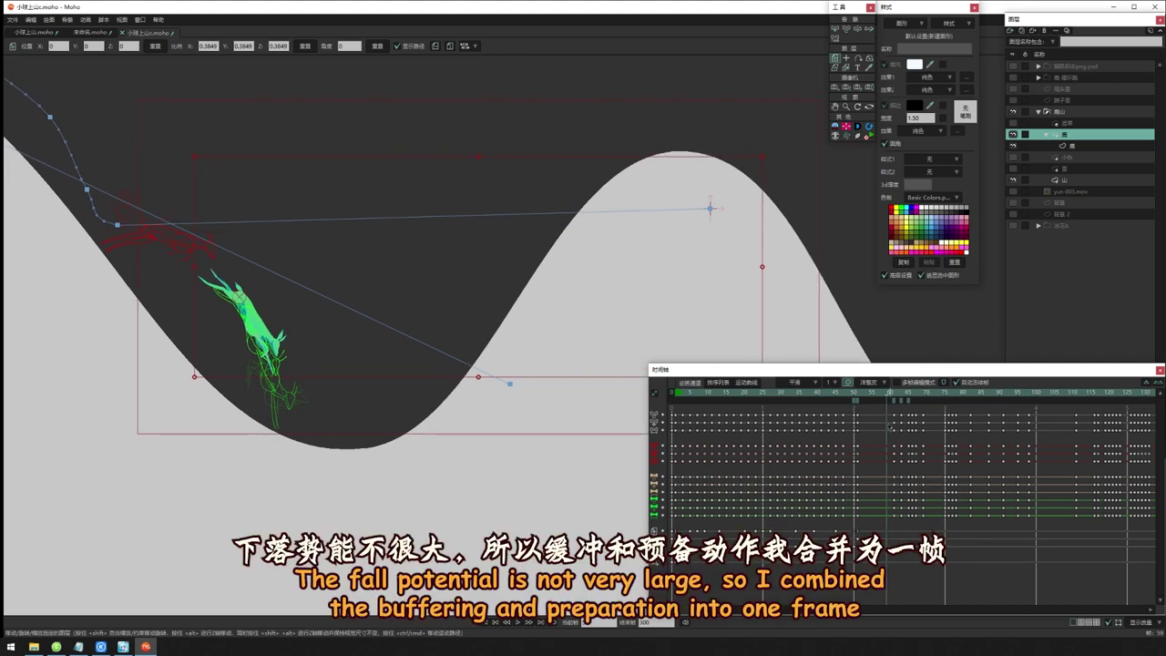
mouse_move(888, 398)
left_mouse_down()
mouse_move(964, 412)
mouse_move(914, 422)
mouse_move(951, 415)
left_mouse_up()
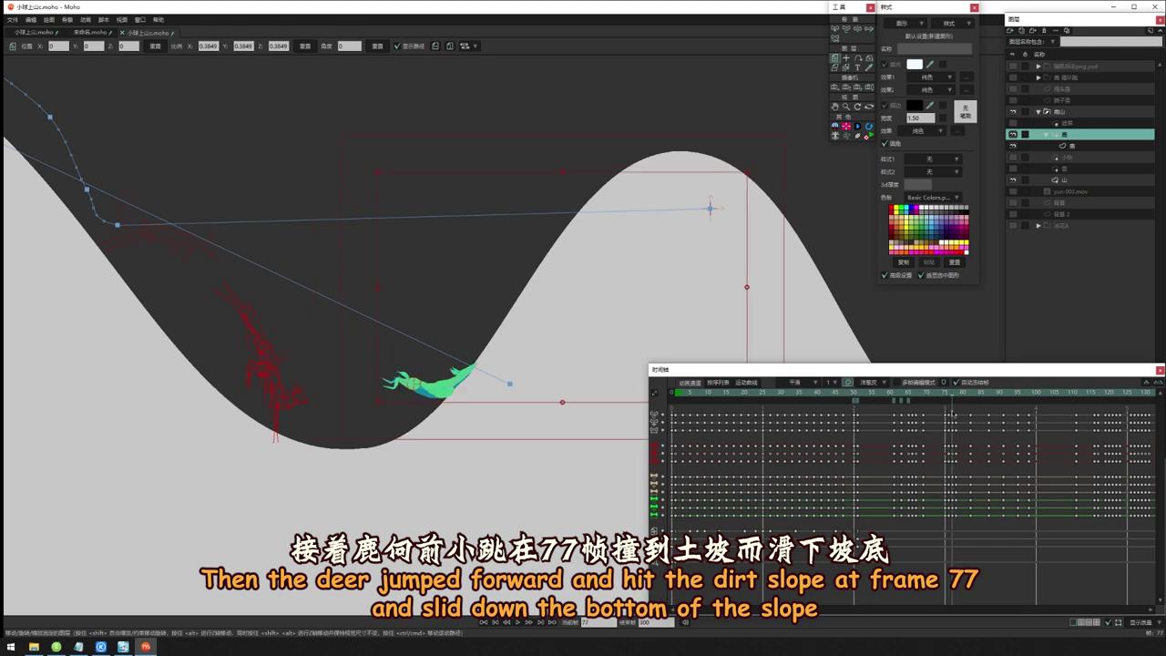
left_click_drag(952, 414, 964, 415)
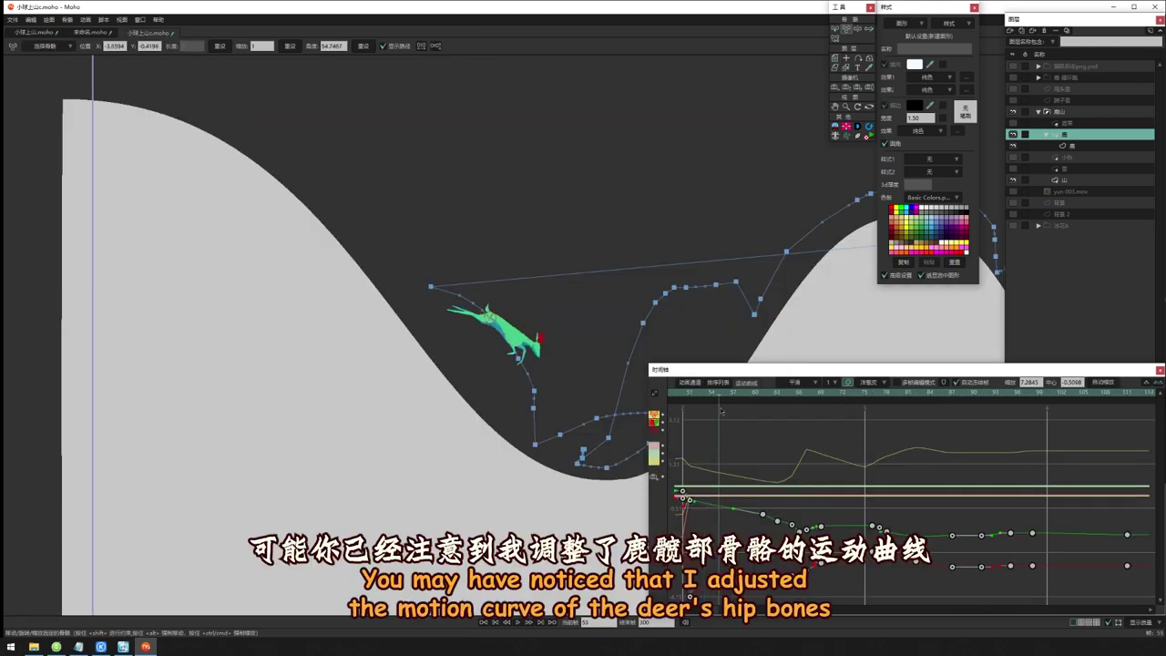
left_click_drag(721, 411, 765, 416)
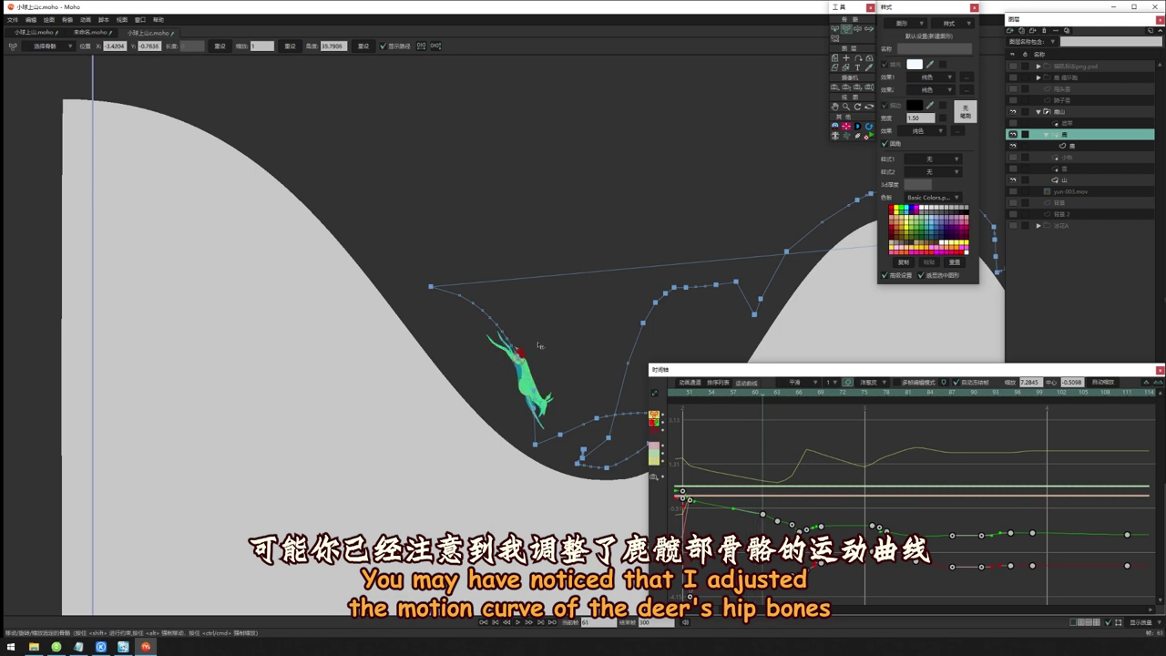
left_click_drag(793, 392, 821, 393)
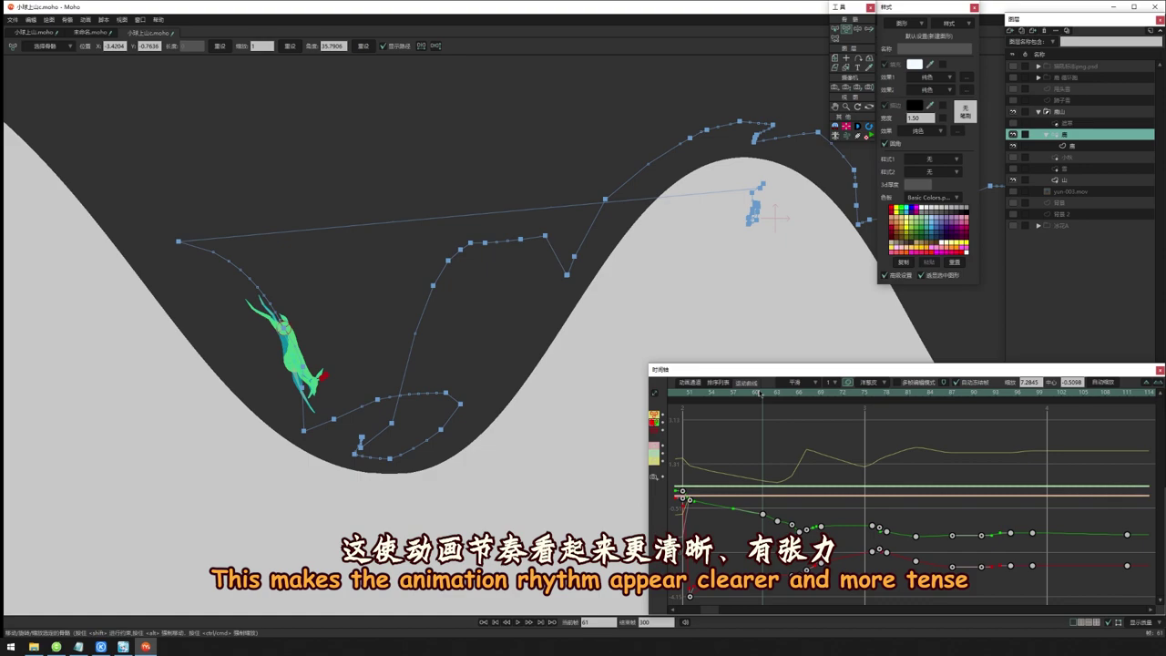
mouse_move(761, 393)
left_mouse_down()
mouse_move(704, 392)
mouse_move(775, 402)
left_mouse_up()
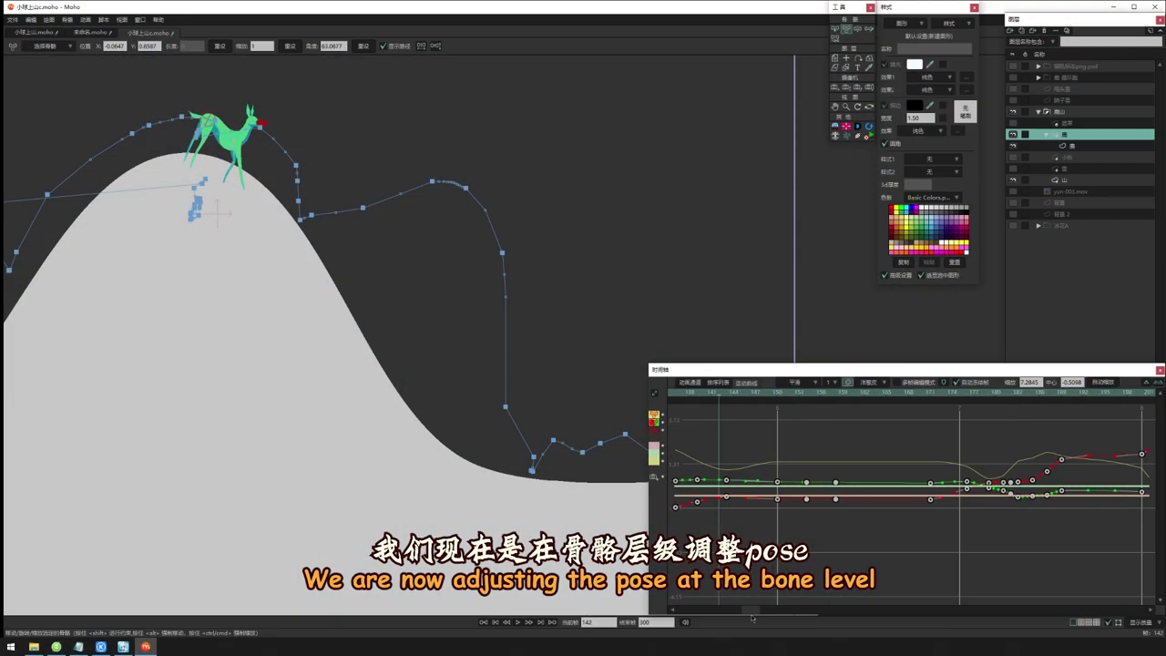
left_click_drag(752, 618, 771, 624)
mouse_move(729, 394)
left_mouse_down()
mouse_move(1005, 406)
mouse_move(703, 434)
mouse_move(916, 409)
mouse_move(991, 418)
left_mouse_up()
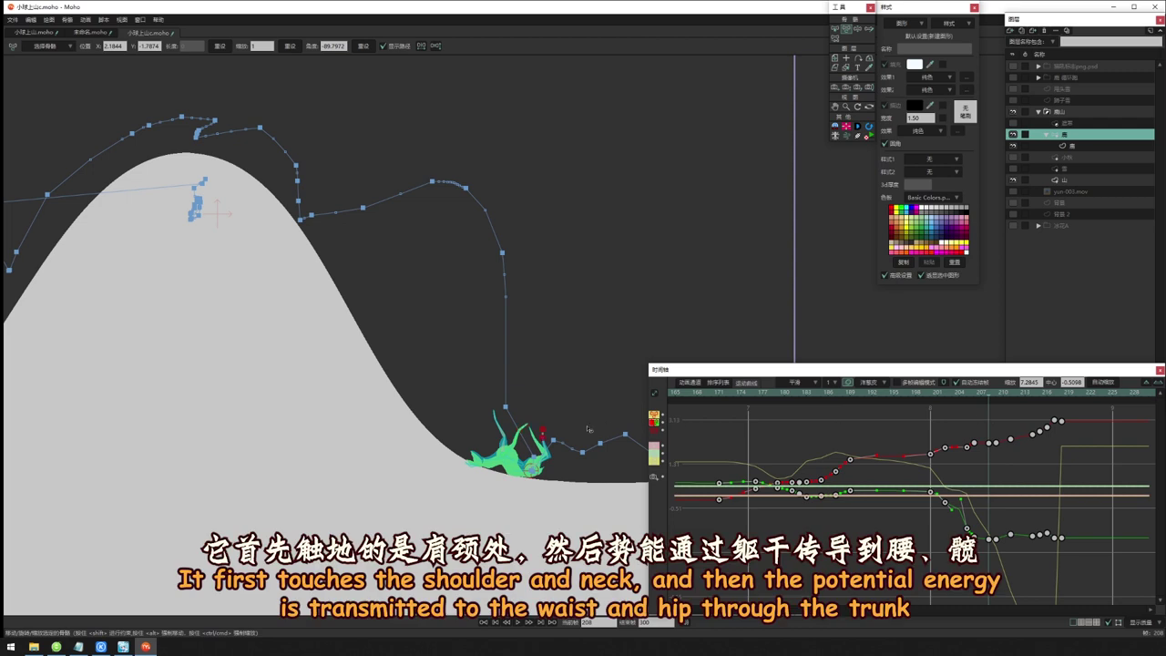
left_click_drag(638, 434, 558, 425)
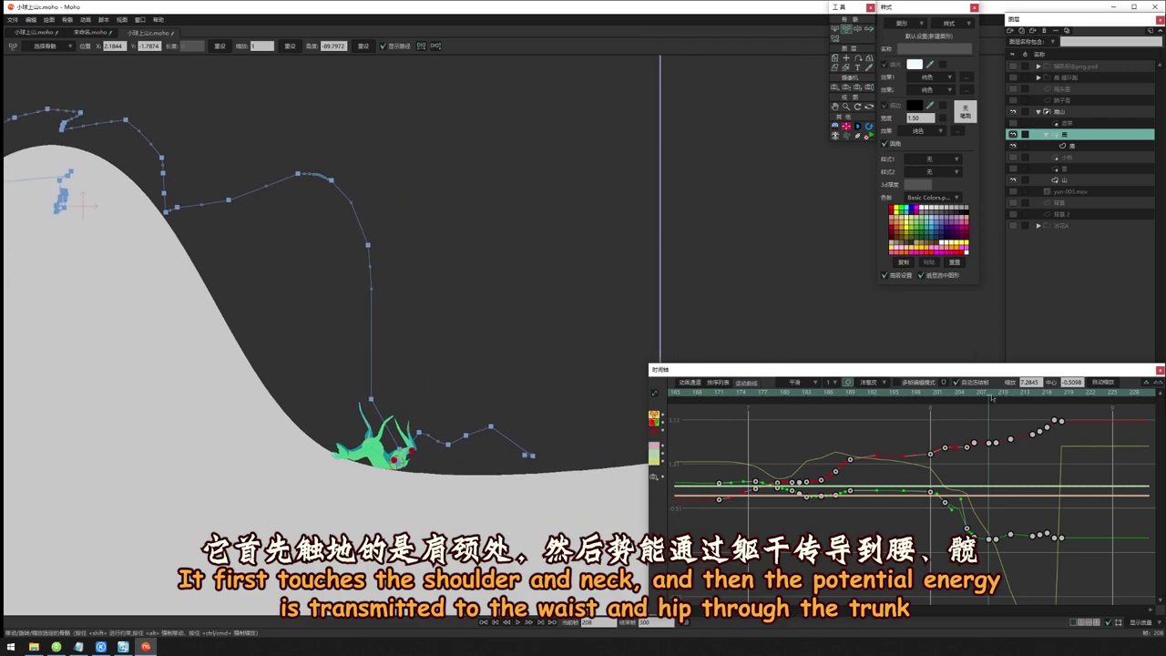
mouse_move(993, 398)
left_mouse_down()
mouse_move(939, 396)
mouse_move(1134, 383)
mouse_move(690, 399)
mouse_move(981, 396)
mouse_move(889, 398)
left_mouse_up()
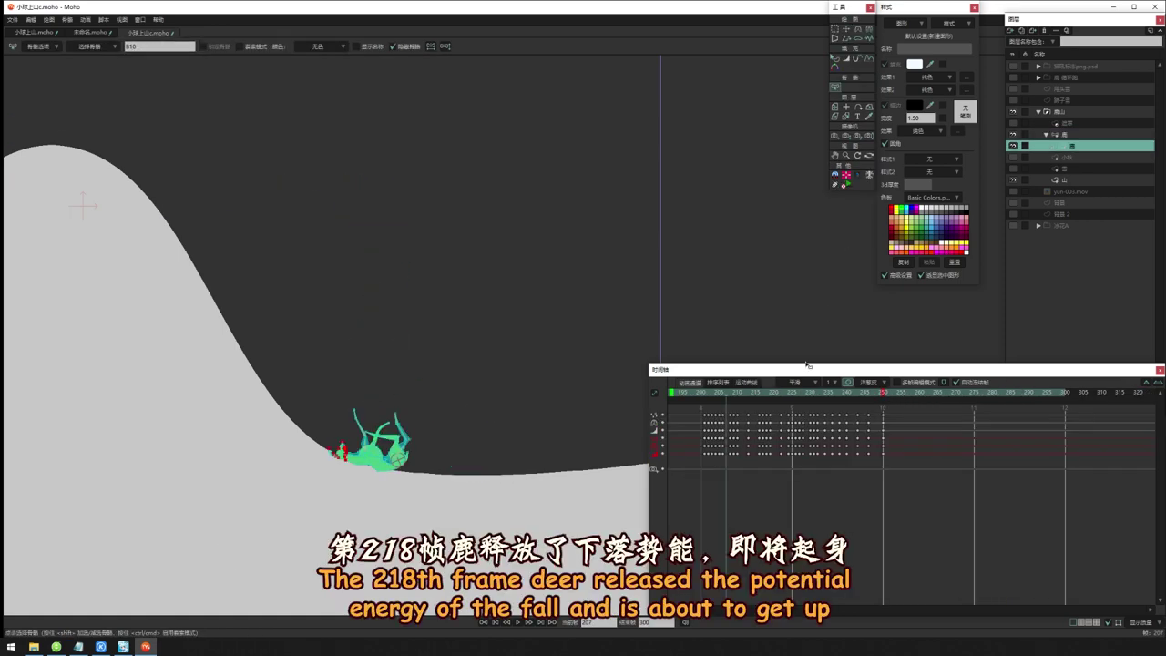
mouse_move(731, 394)
left_mouse_down()
mouse_move(831, 395)
mouse_move(748, 399)
mouse_move(803, 403)
left_mouse_up()
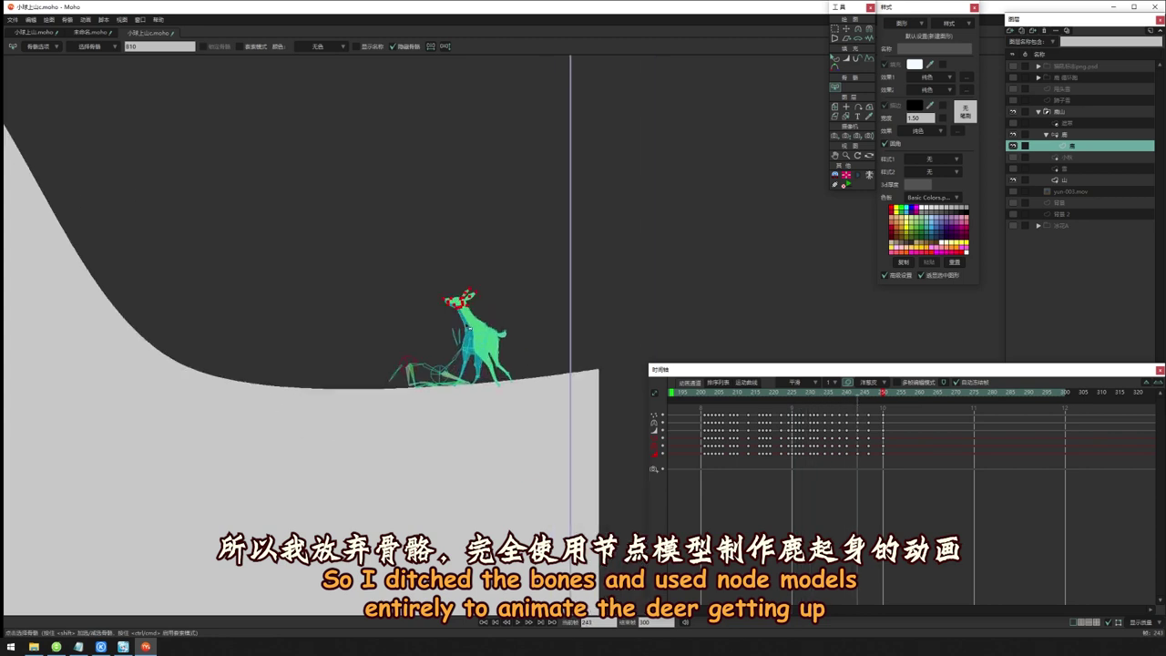
mouse_move(868, 410)
left_mouse_down()
mouse_move(748, 406)
mouse_move(885, 382)
left_mouse_up()
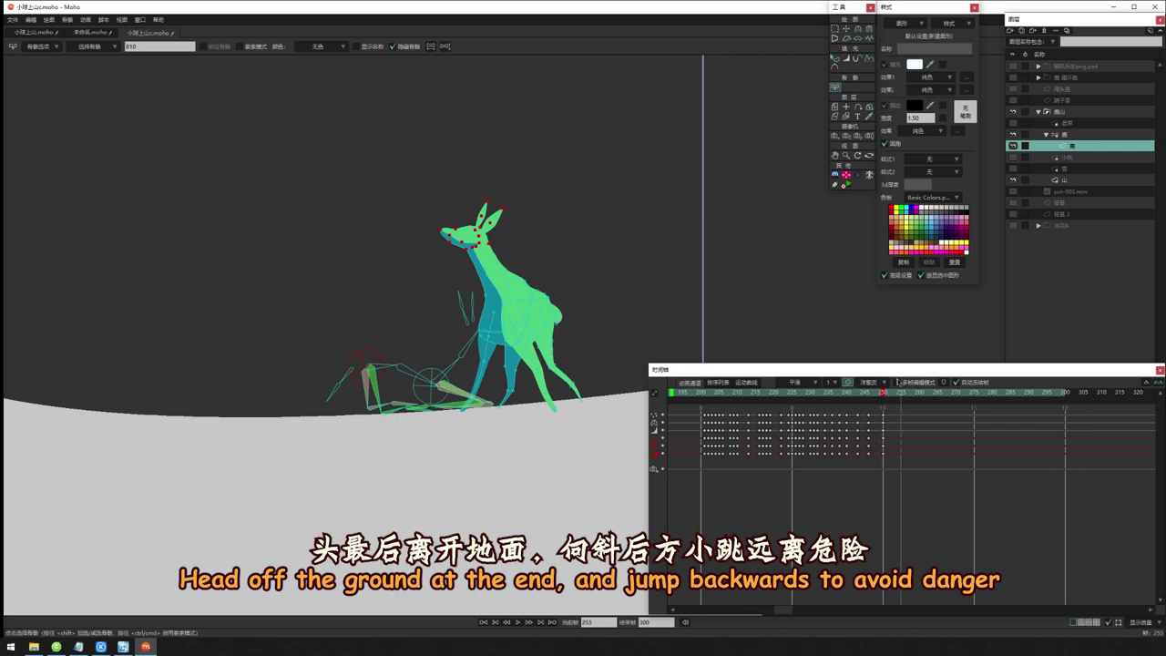
key("space")
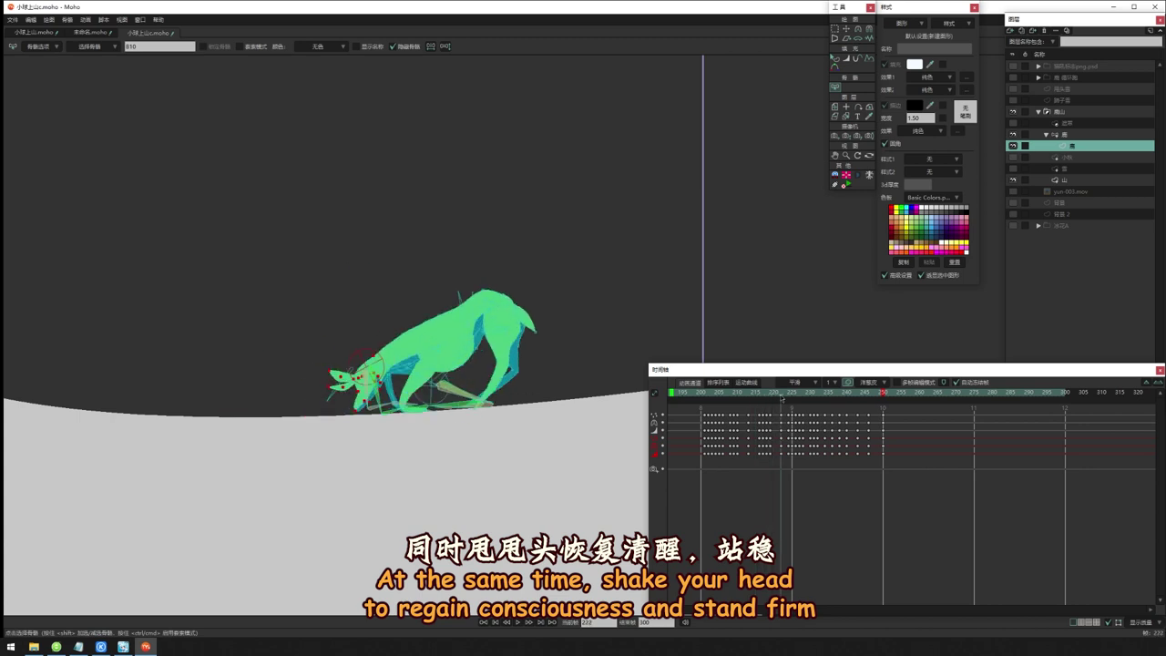
left_click_drag(778, 398, 772, 401)
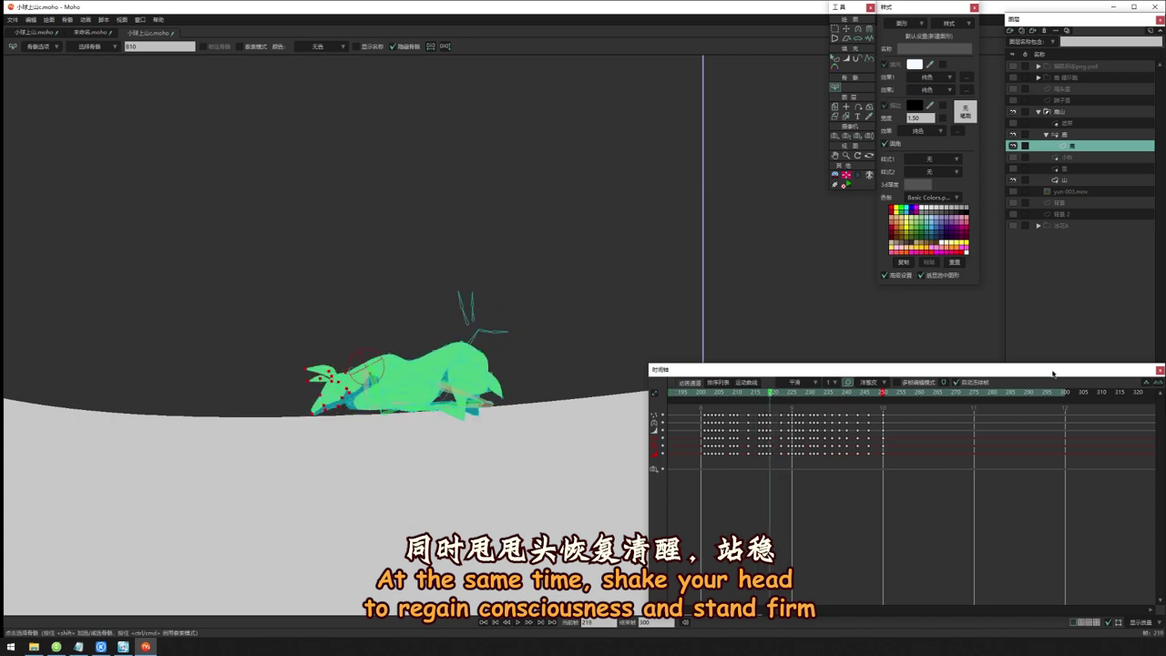
key("space")
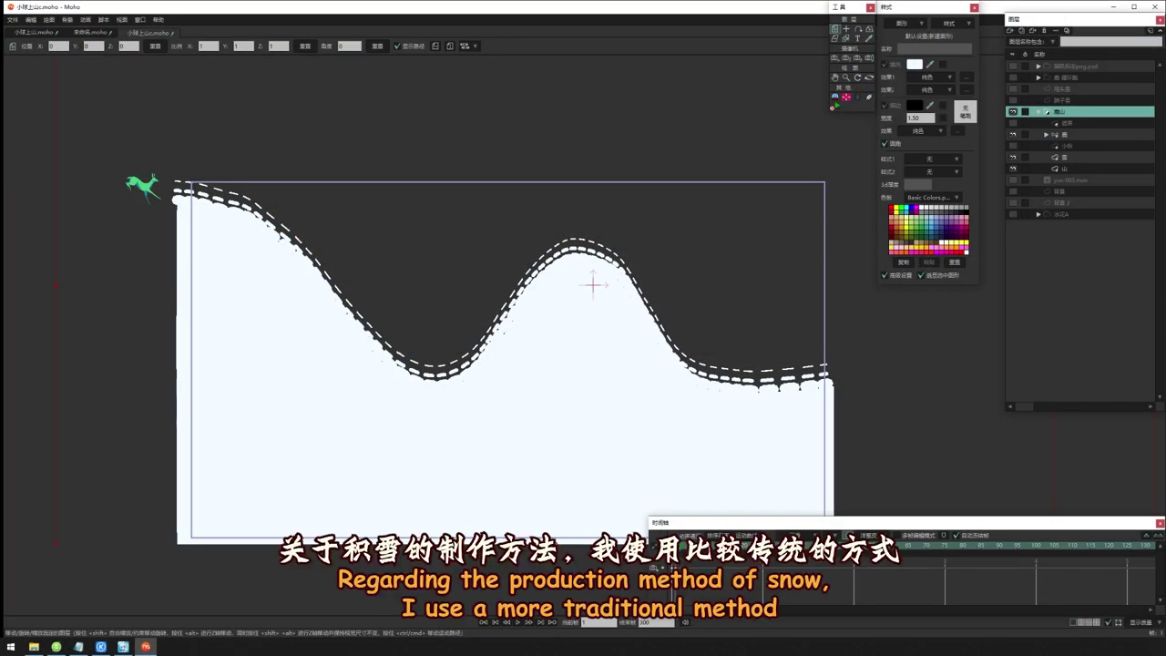
Select the 雪 snow layer with Select Points and frame the snowy hill outline
left_click(1073, 160)
left_click_drag(466, 409, 619, 327)
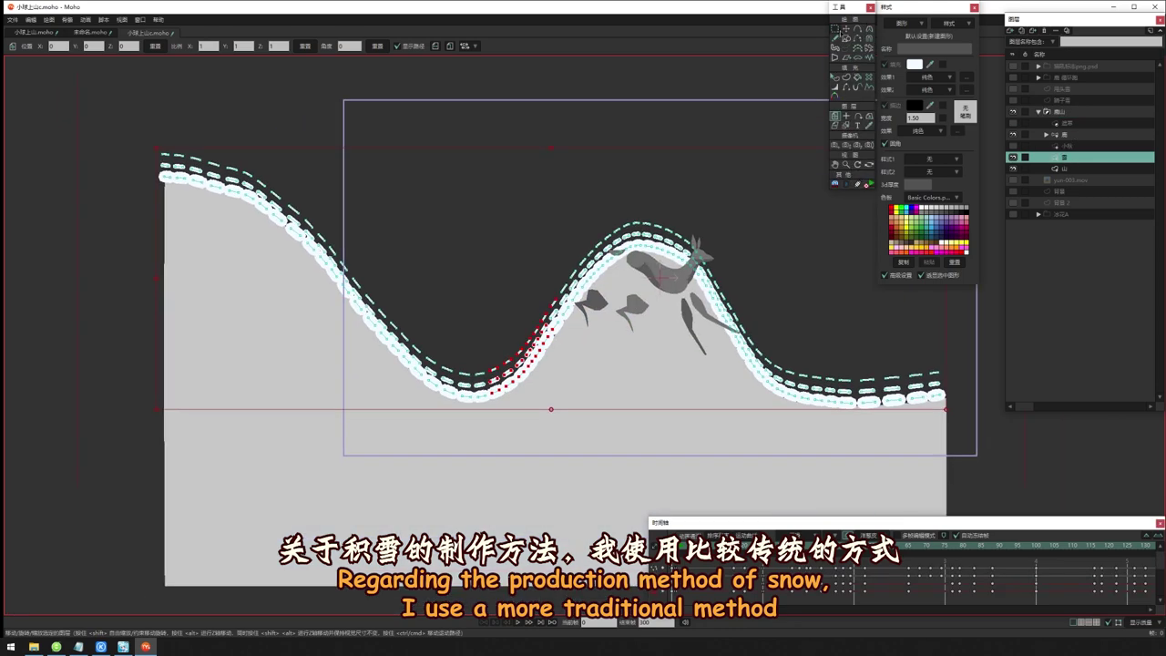
left_click(837, 30)
left_click_drag(546, 365, 614, 347)
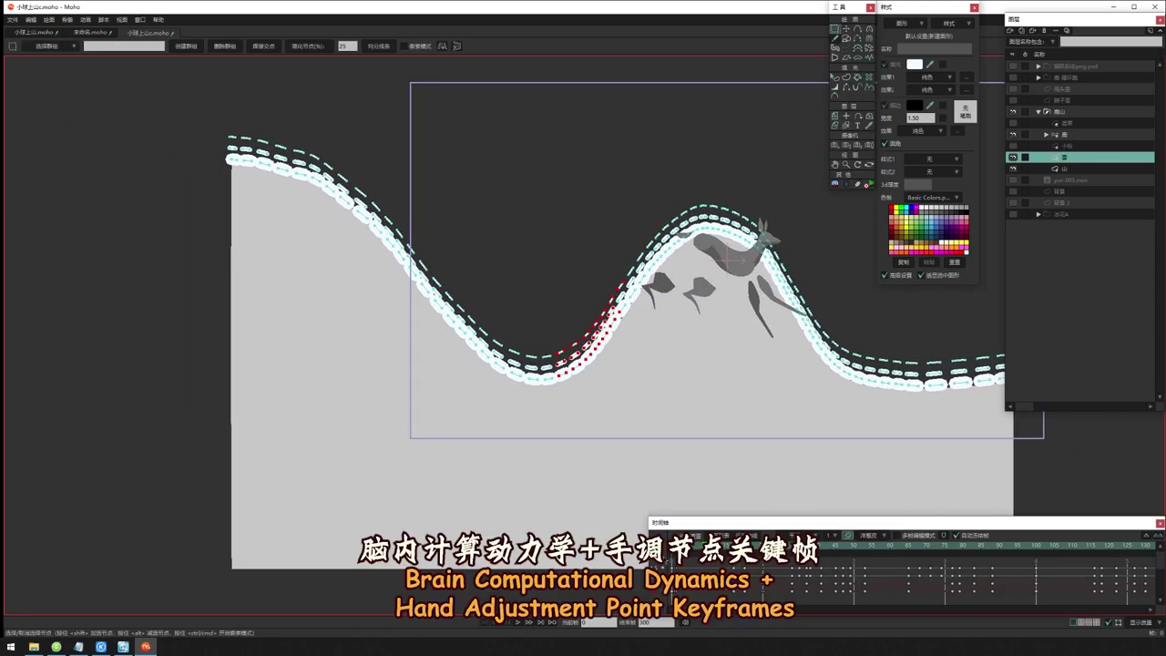
scroll(432, 374, "up", 3)
left_click_drag(432, 375, 455, 488)
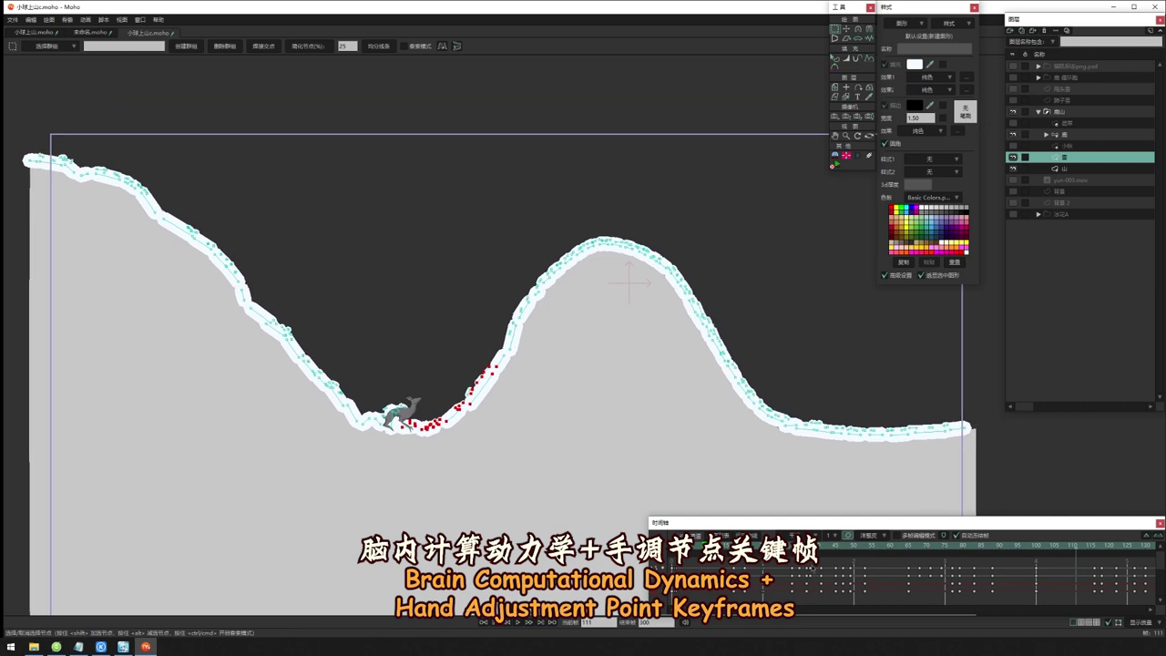
Play the snow splash and scrub it frame by frame as the deer crests the peak and rises
key("space")
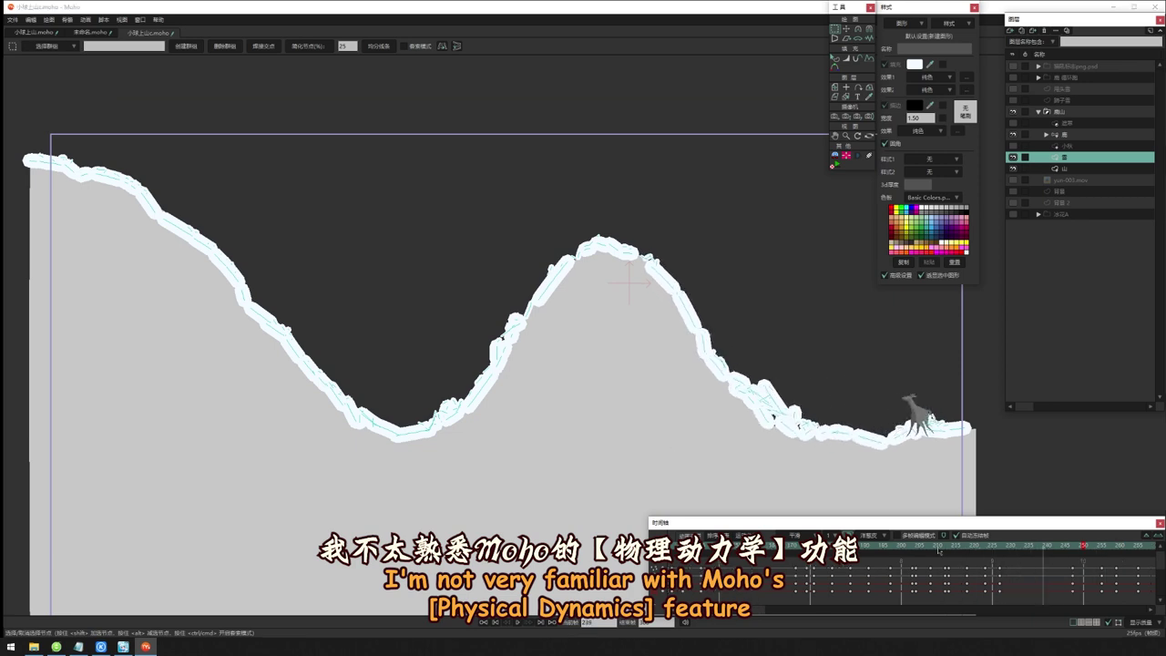
left_click_drag(938, 550, 818, 546)
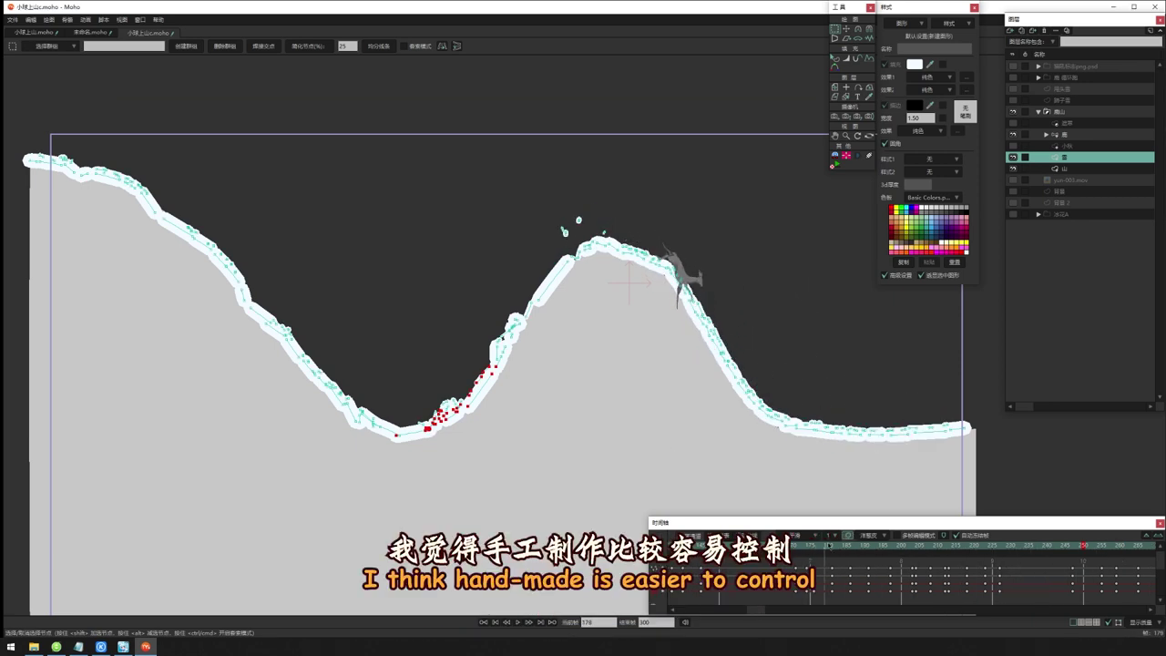
mouse_move(862, 543)
left_mouse_down()
mouse_move(1023, 550)
mouse_move(904, 542)
left_mouse_up()
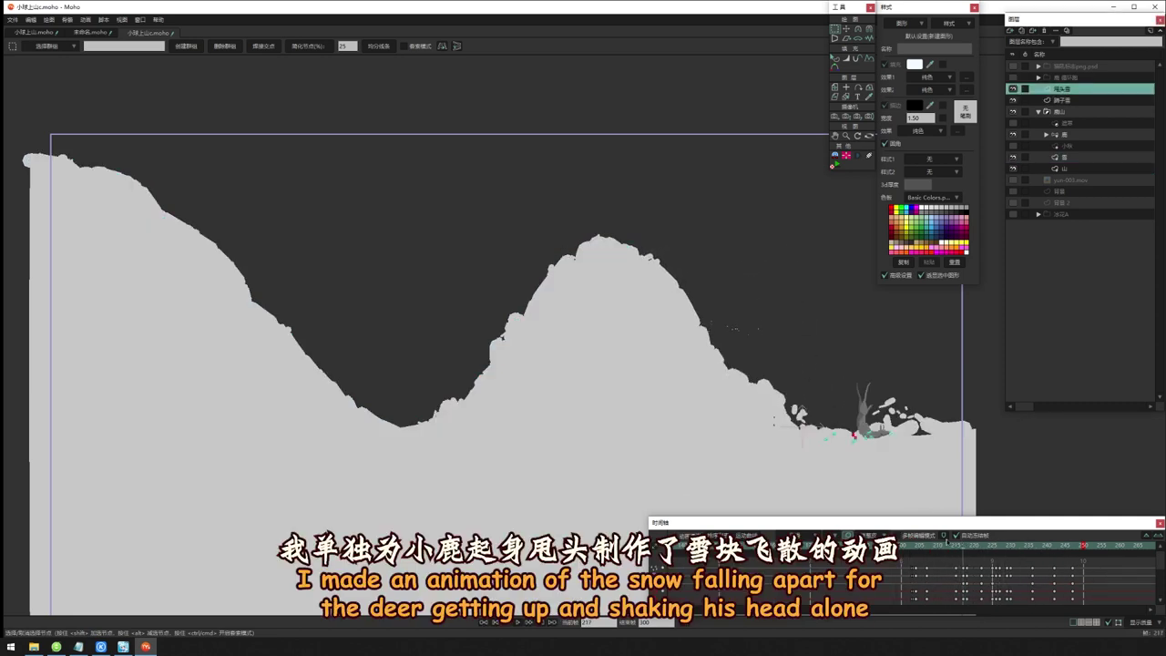
left_click_drag(937, 541, 962, 541)
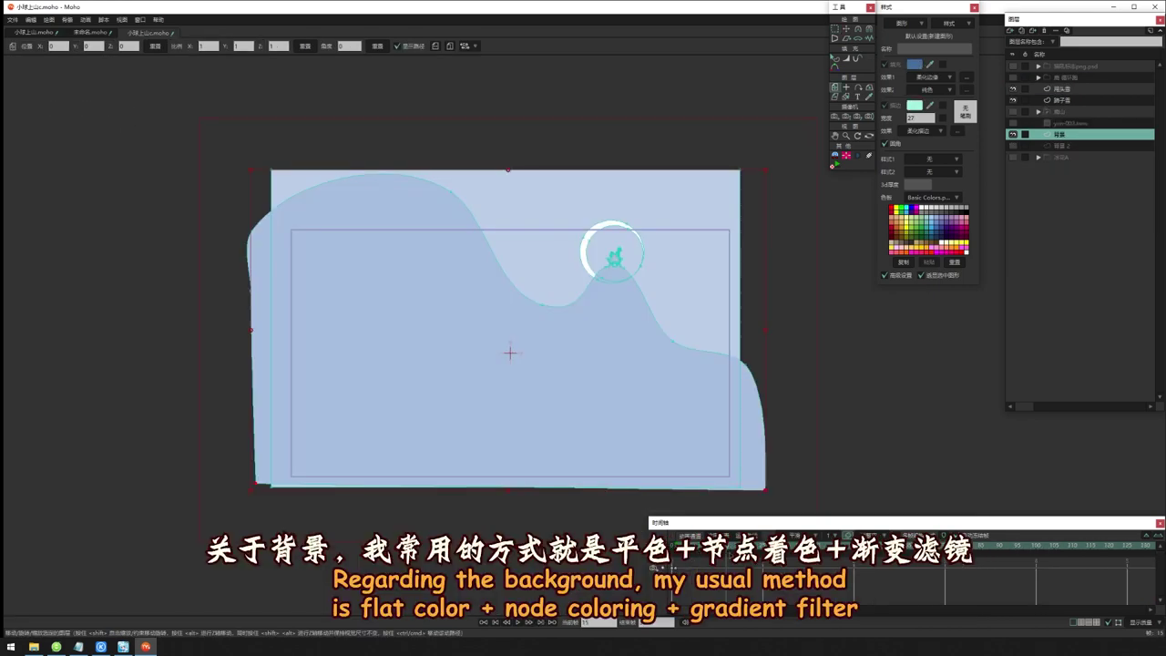
Render a quick preview of the background and close the preview window
key("ctrl+r")
left_click(978, 74)
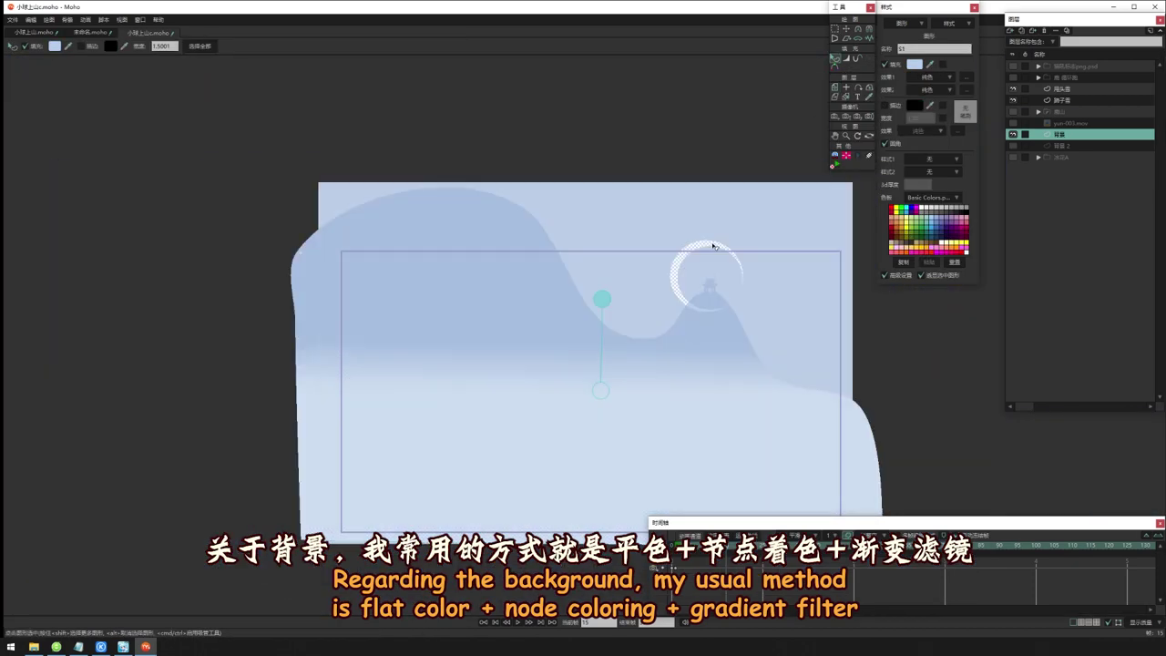
left_click(835, 60)
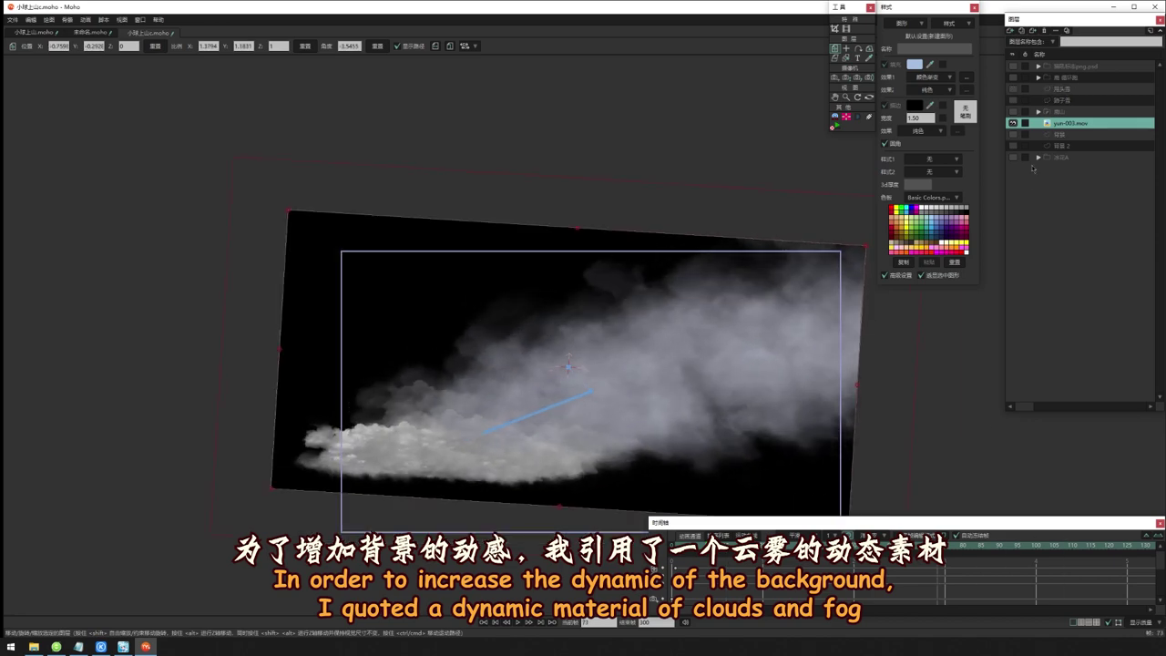
Apply a blend mode to the cloud footage layer in Layer Settings, then select the mask layer
key("ctrl+r")
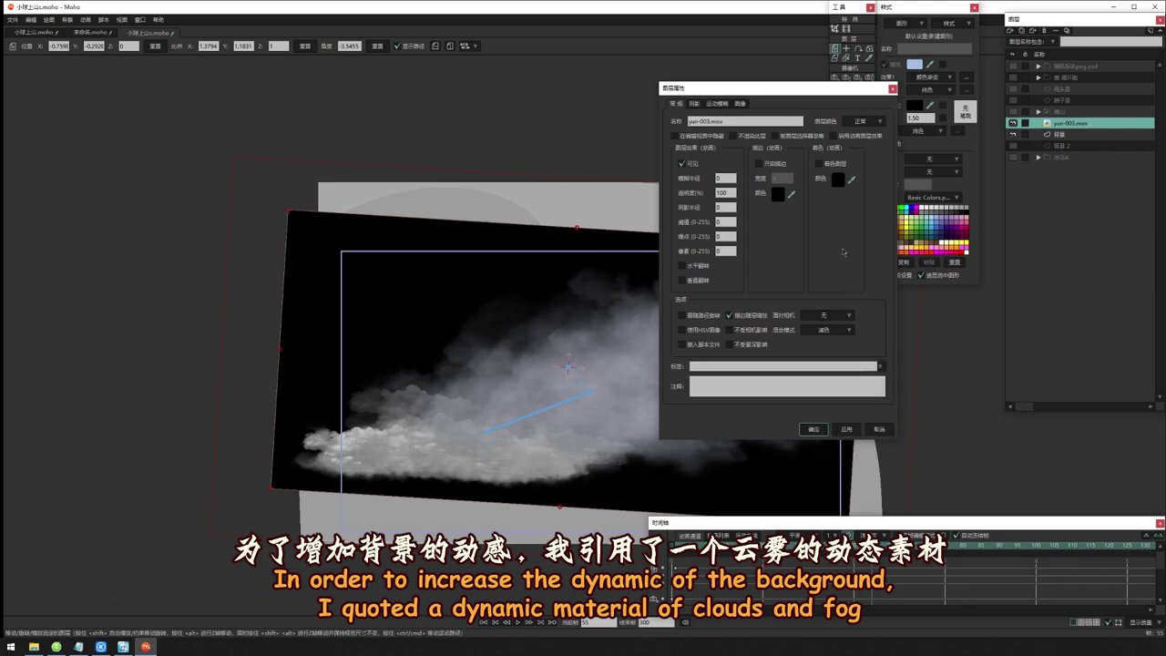
key("Return")
left_click(1013, 111)
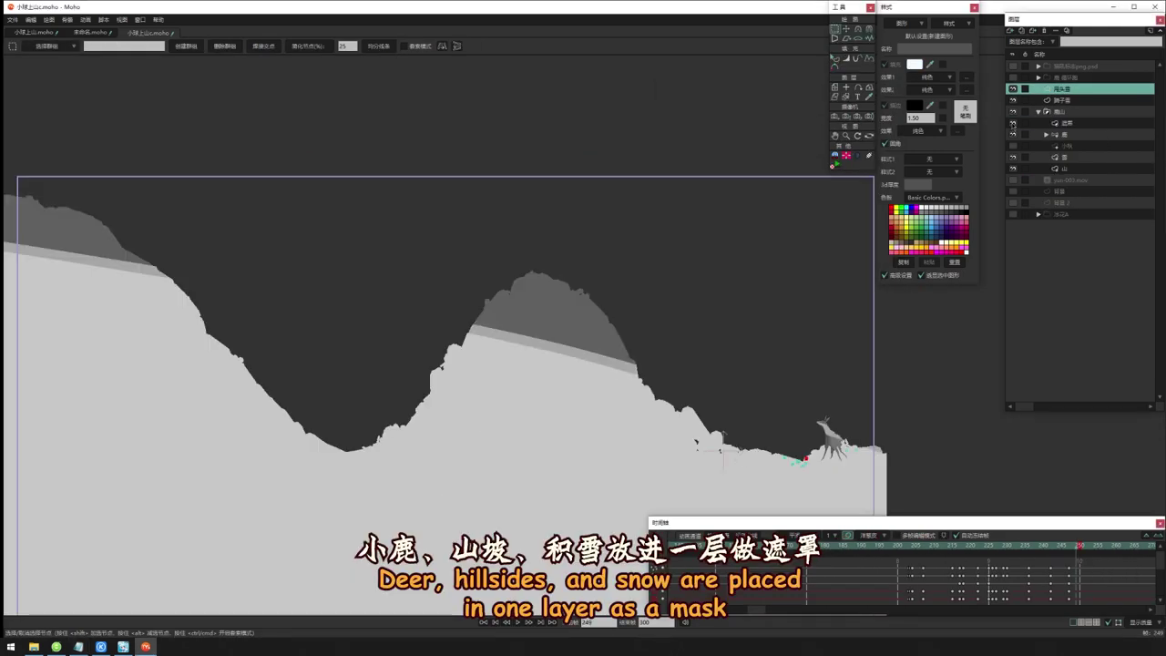
left_click(1014, 123)
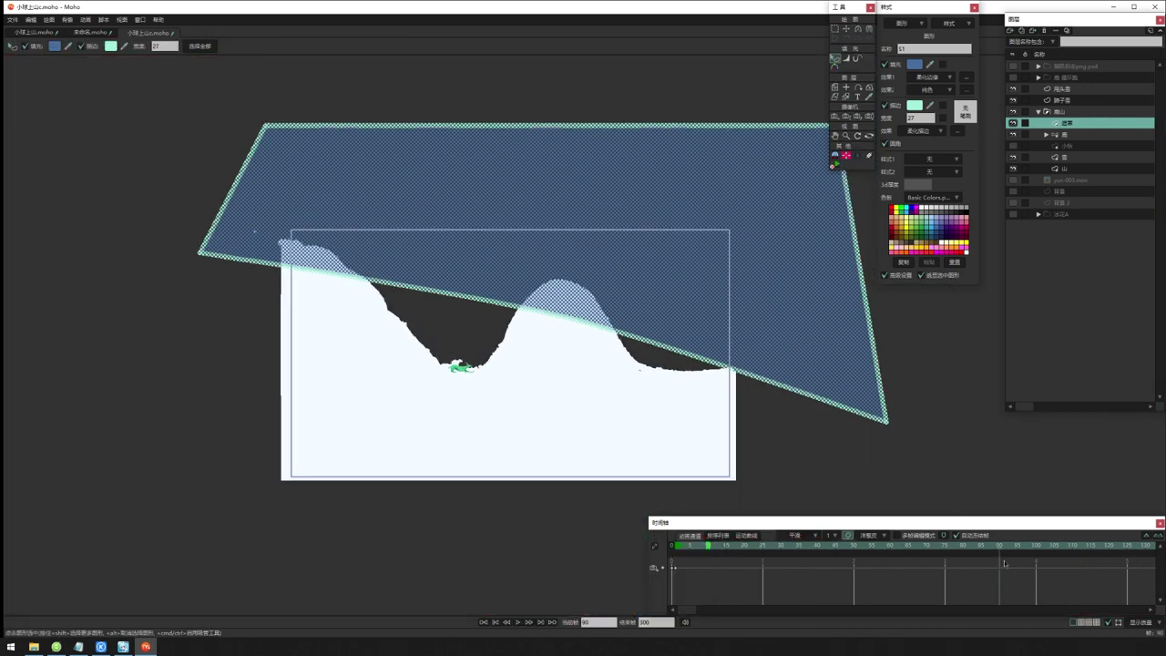
key("ctrl+r")
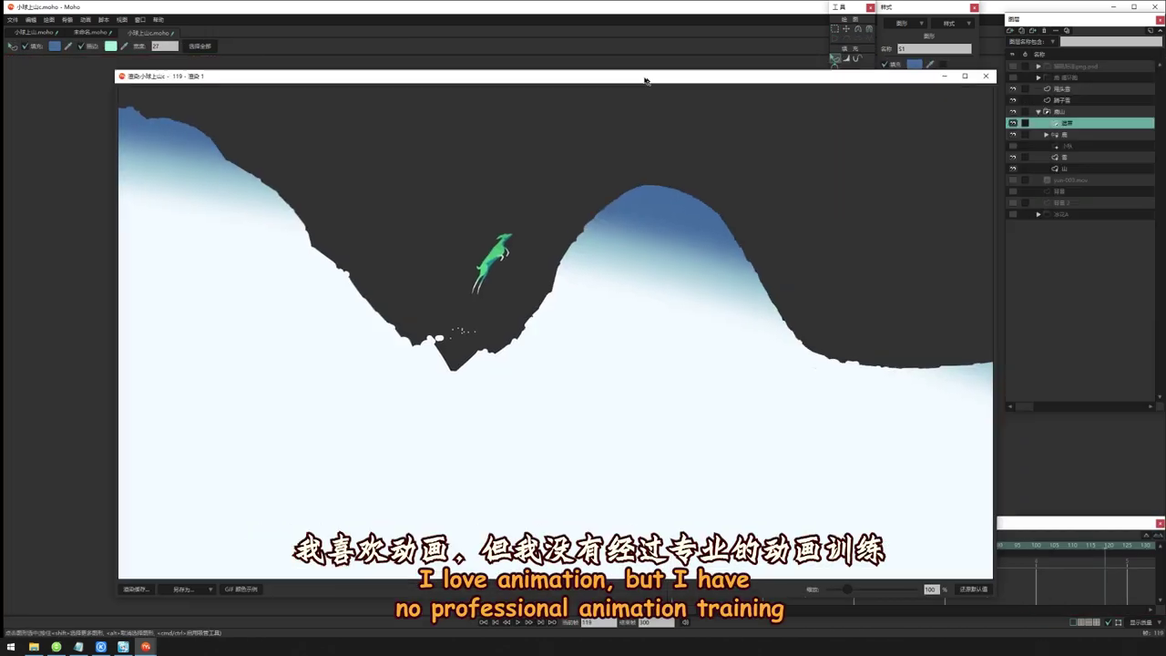